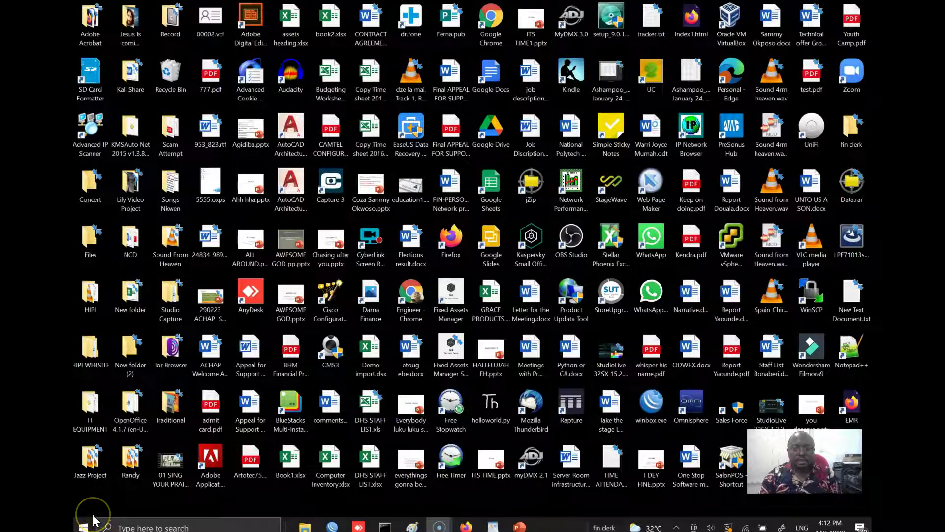
- Try opening Anxiety 2.sav from the Colectica folder and browse the More apps list
{"action": "mouse_move", "coordinate": [312, 512]}
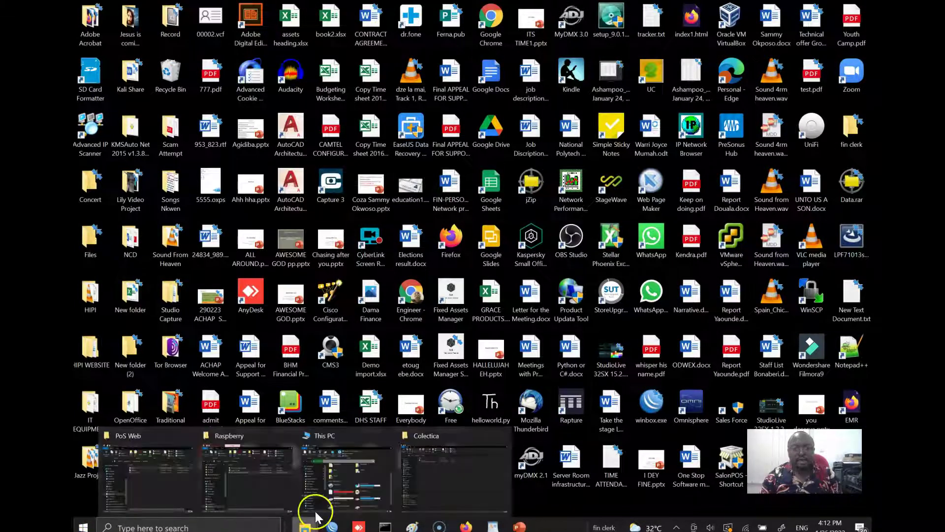
{"action": "left_click", "coordinate": [444, 477]}
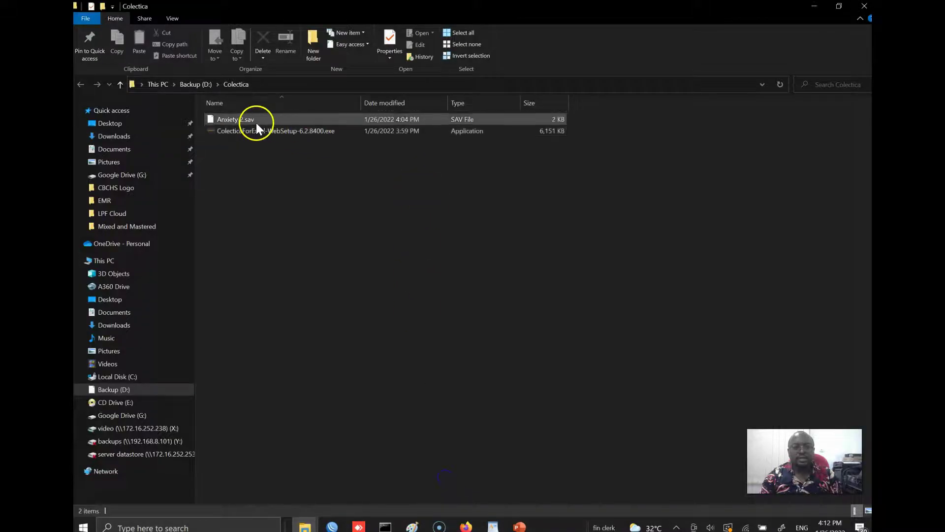
{"action": "left_click", "coordinate": [256, 121]}
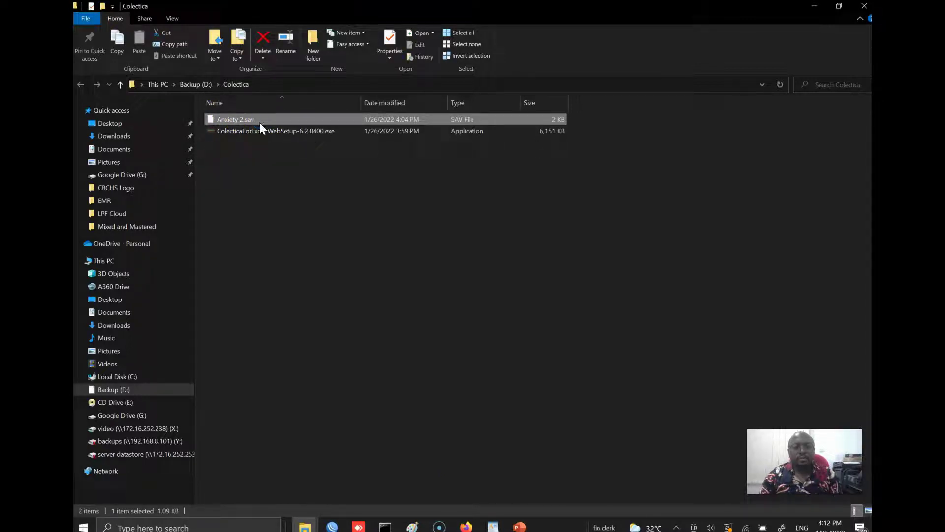
{"action": "double_click", "coordinate": [285, 121]}
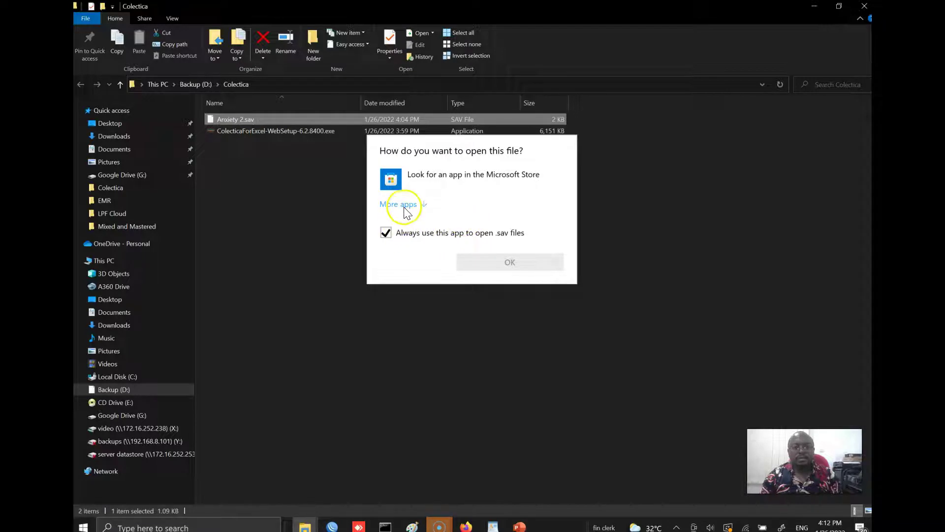
{"action": "left_click", "coordinate": [401, 205]}
{"action": "scroll", "coordinate": [438, 315], "scroll_direction": "down", "scroll_amount": 3}
{"action": "scroll", "coordinate": [436, 307], "scroll_direction": "down", "scroll_amount": 6}
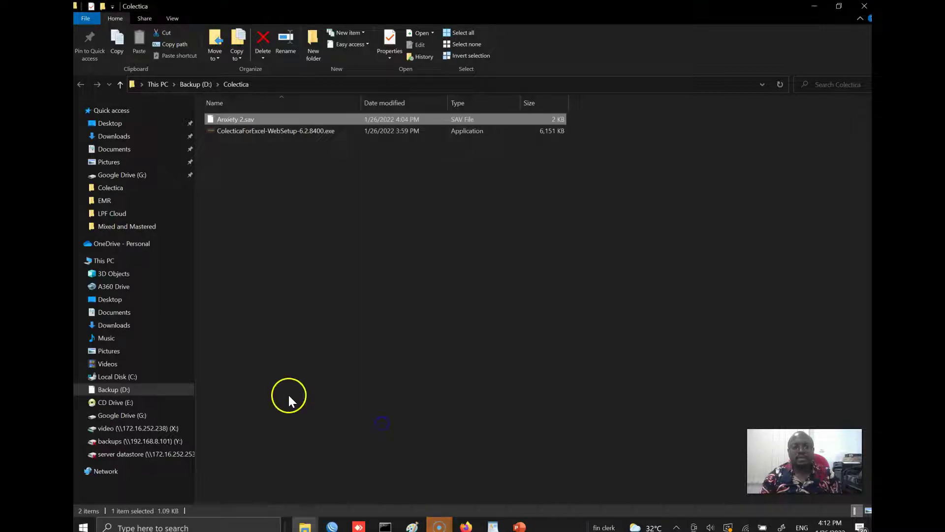
- Step through the Install Colectica slide in the System Failure presentation, then show the desktop
{"action": "left_click", "coordinate": [519, 525]}
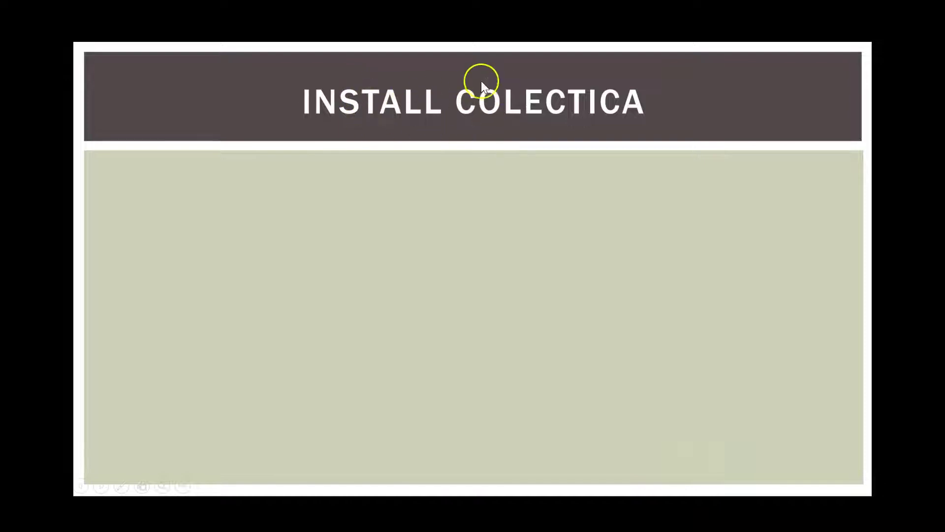
{"action": "left_click", "coordinate": [605, 105]}
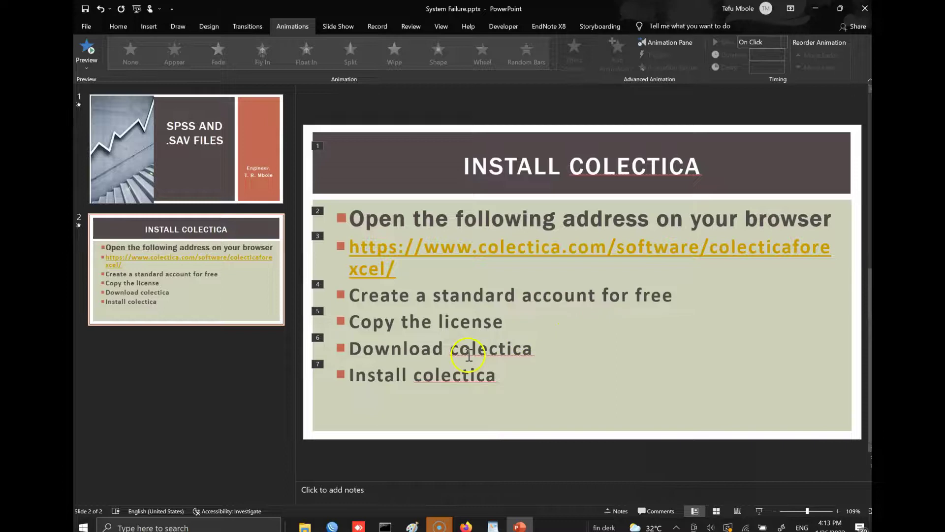
{"action": "key", "text": "super+d"}
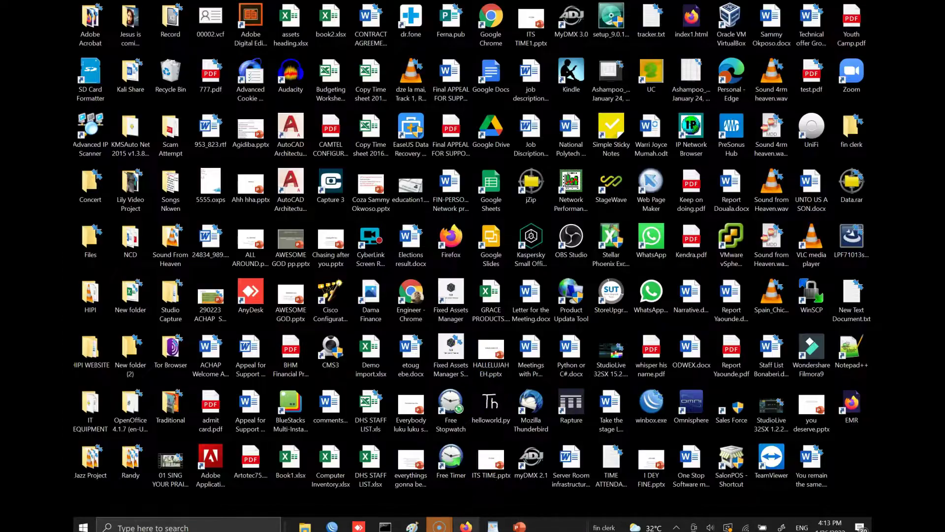
- Select the Colectica for Excel web address in the WordPad notes, then go to Firefox
{"action": "left_click", "coordinate": [492, 526]}
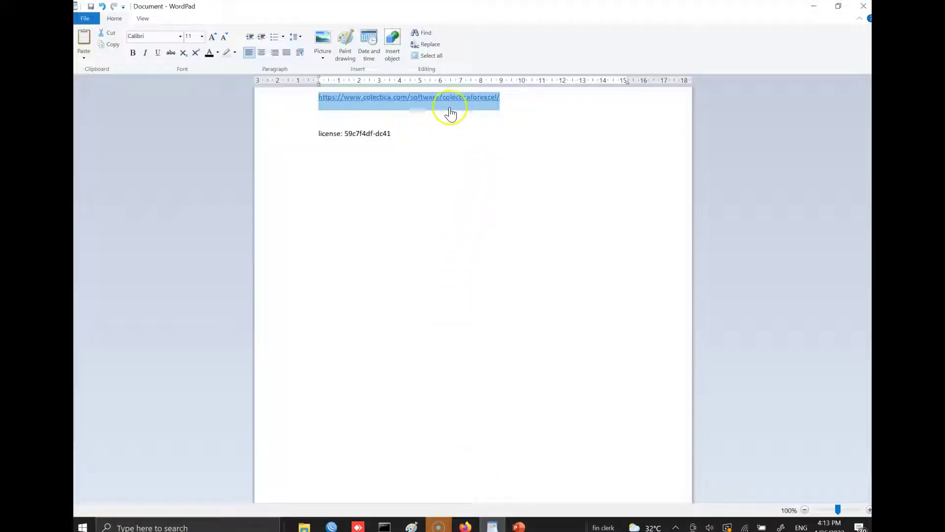
{"action": "left_click", "coordinate": [444, 100]}
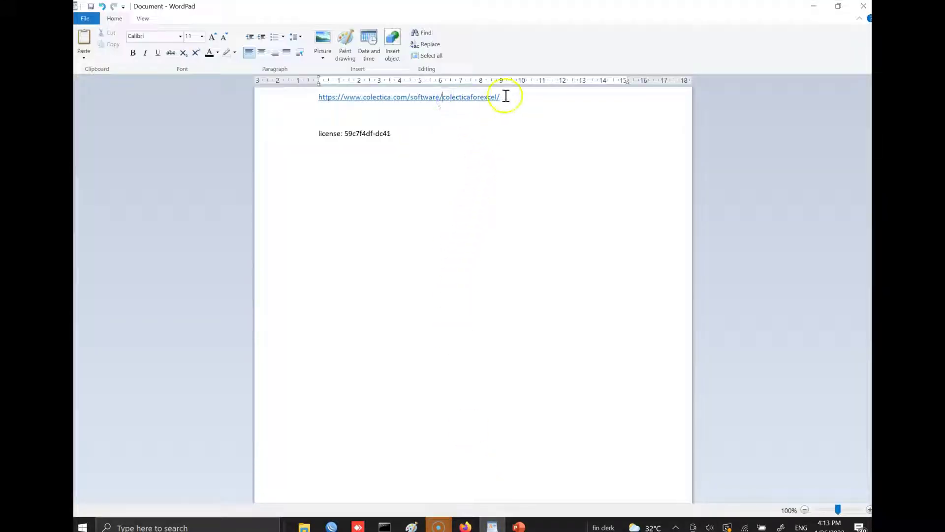
{"action": "left_click_drag", "start_coordinate": [506, 96], "coordinate": [331, 98]}
{"action": "key", "text": "ctrl+c"}
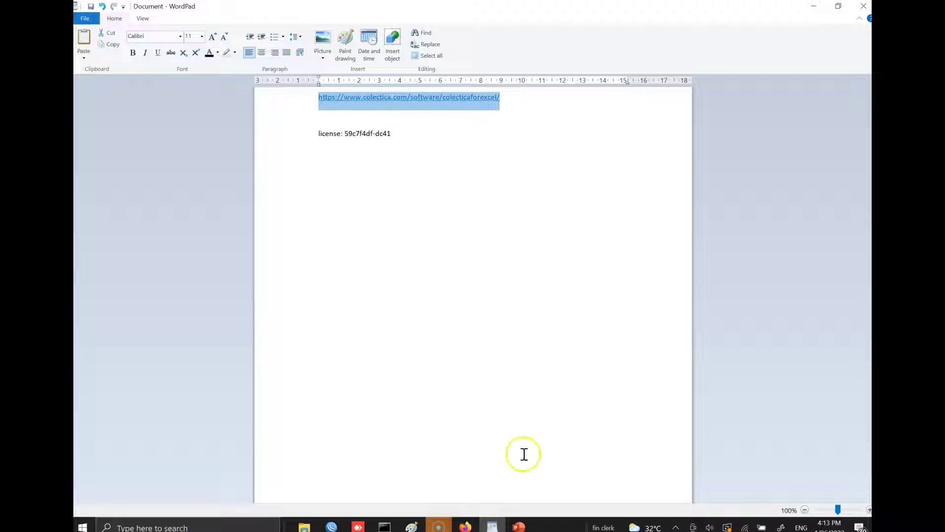
{"action": "left_click", "coordinate": [466, 526]}
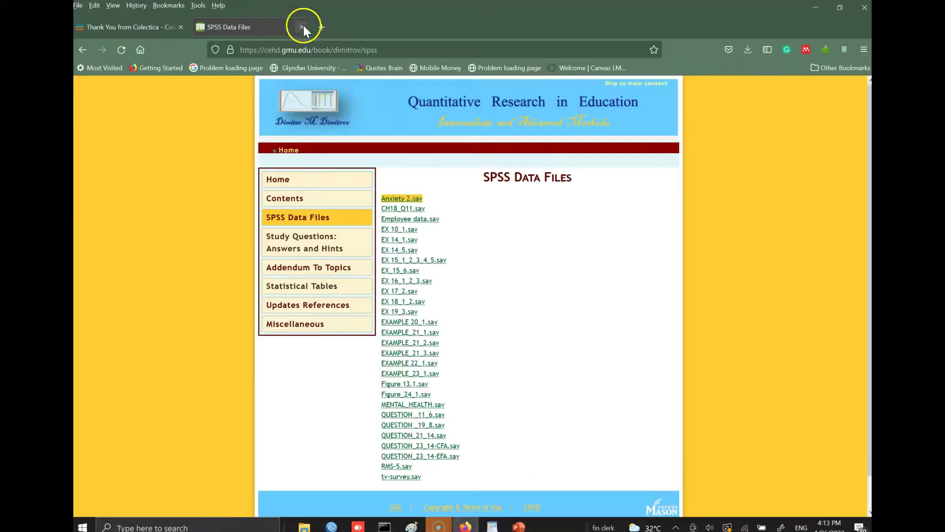
- Load the Colectica for Excel page in a new tab and request the free Standard download
{"action": "left_click", "coordinate": [321, 27]}
{"action": "key", "text": "ctrl+v"}
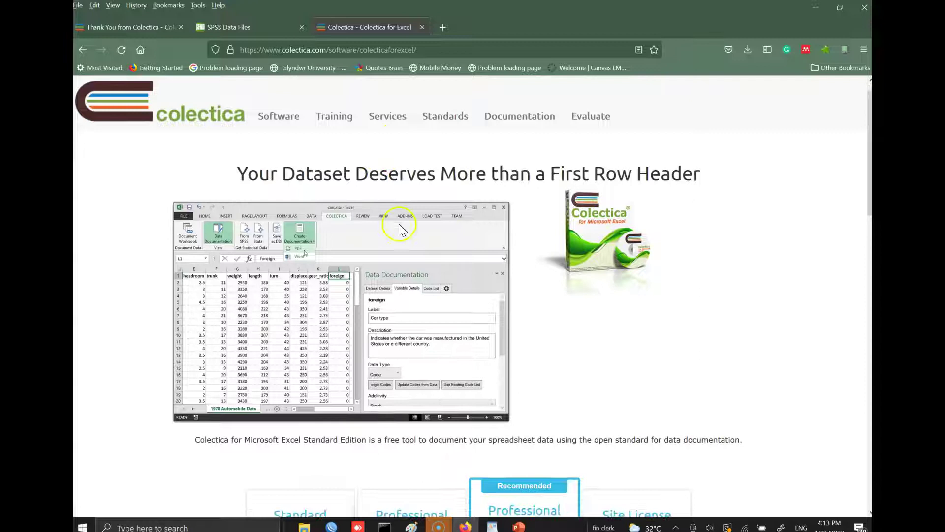
{"action": "scroll", "coordinate": [401, 222], "scroll_direction": "down", "scroll_amount": 2}
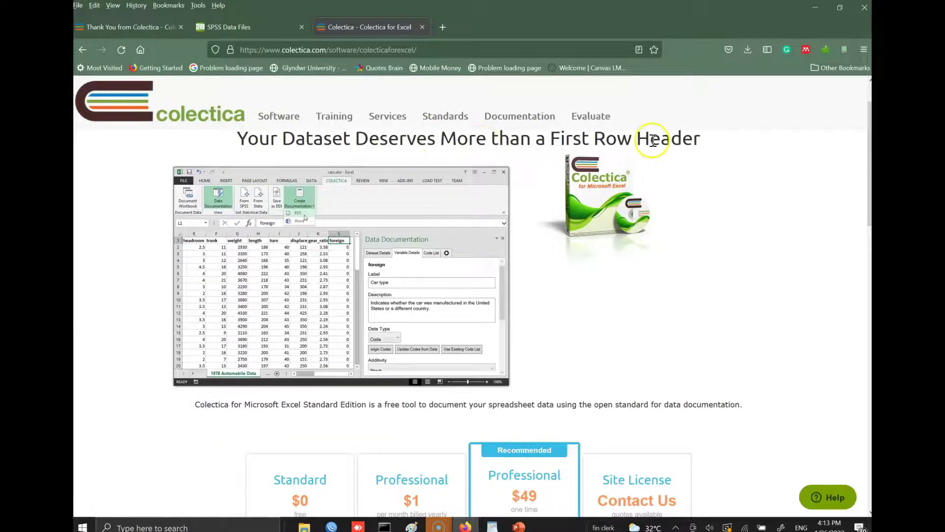
{"action": "scroll", "coordinate": [392, 211], "scroll_direction": "down", "scroll_amount": 2}
{"action": "scroll", "coordinate": [391, 207], "scroll_direction": "down", "scroll_amount": 3}
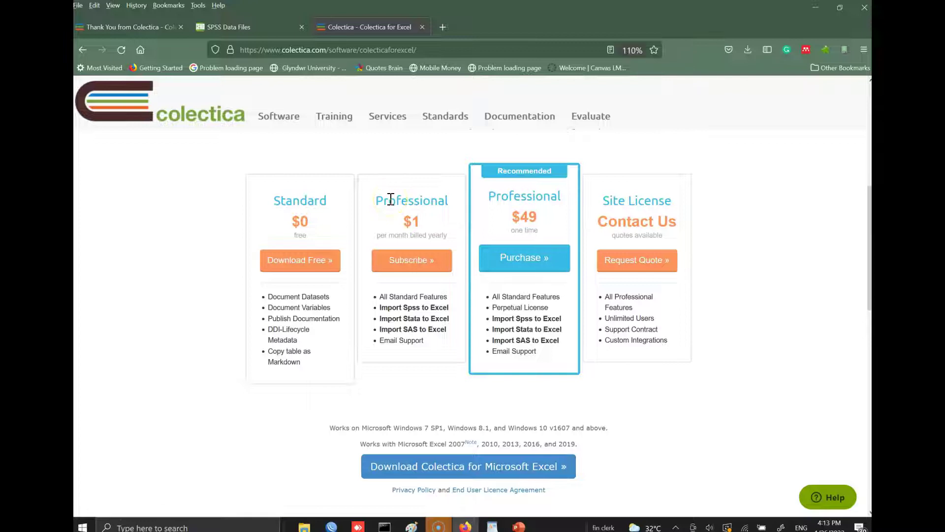
{"action": "key", "text": "ctrl+plus"}
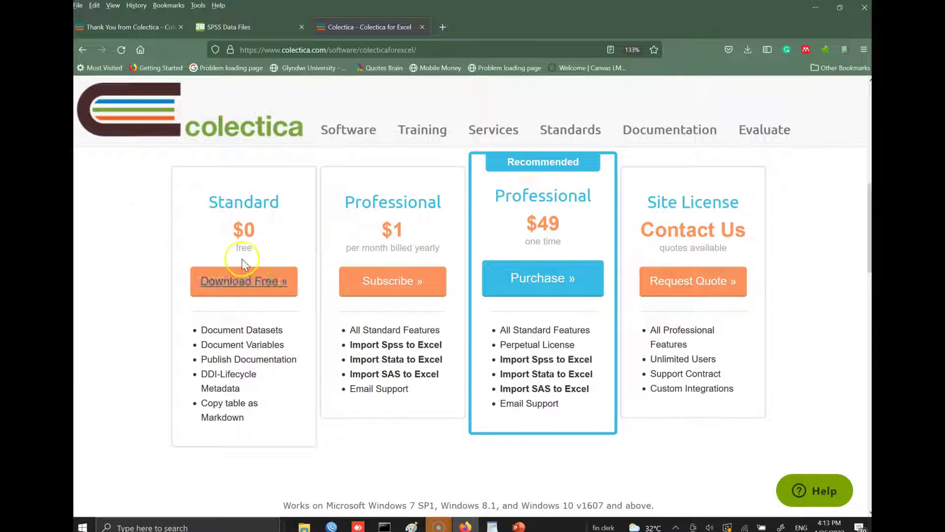
{"action": "left_click", "coordinate": [255, 281]}
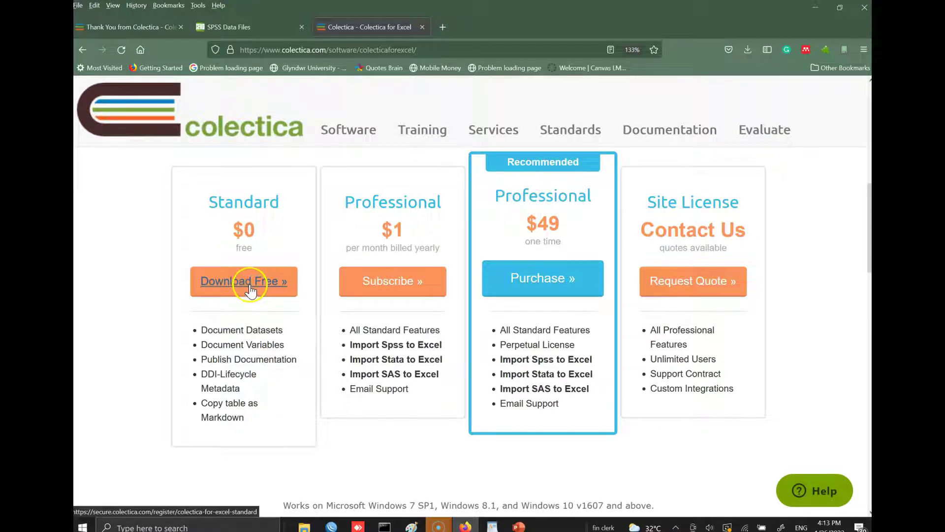
{"action": "left_click", "coordinate": [250, 285]}
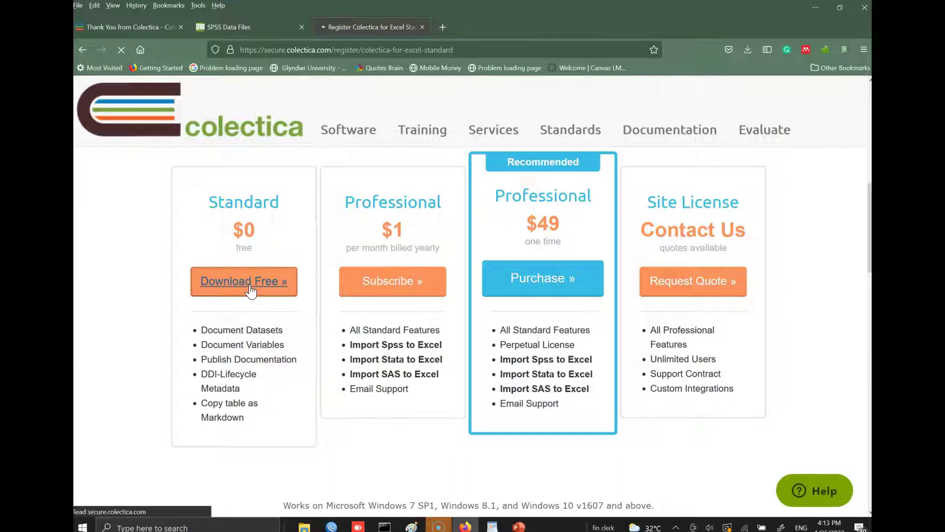
- Open the Standard licence registration page and log out of the existing store account
{"action": "left_click", "coordinate": [259, 278]}
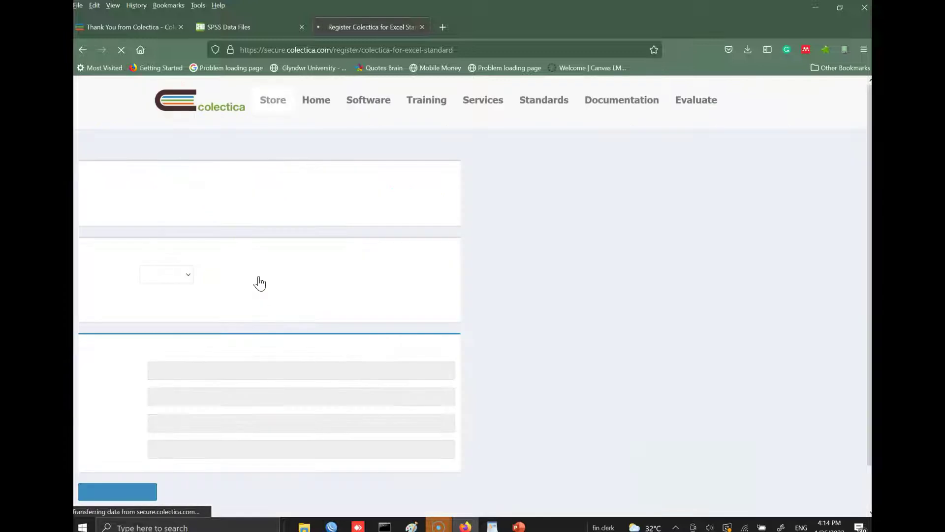
{"action": "scroll", "coordinate": [303, 282], "scroll_direction": "down", "scroll_amount": 1}
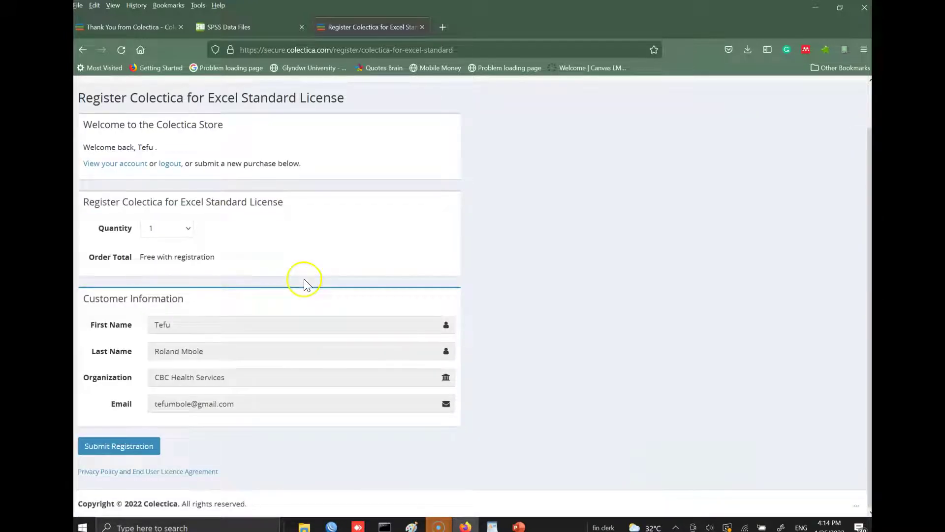
{"action": "scroll", "coordinate": [302, 276], "scroll_direction": "up", "scroll_amount": 1}
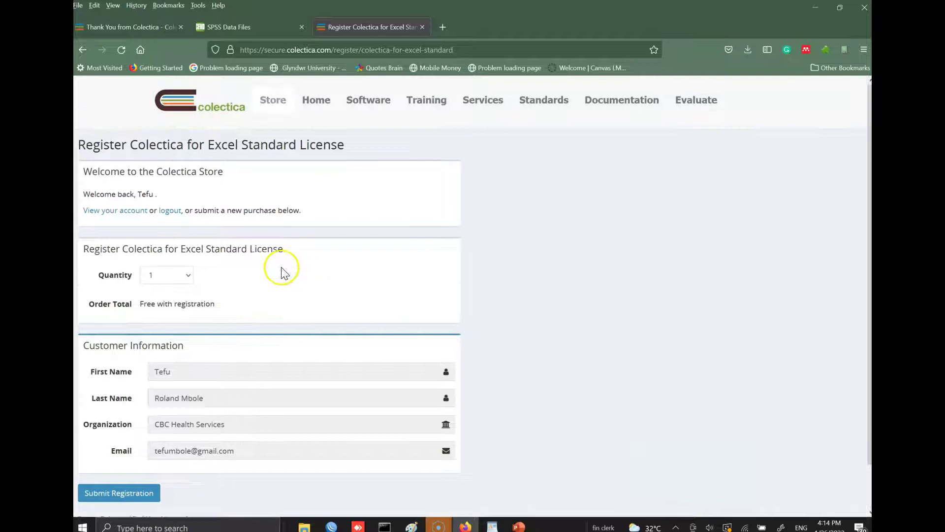
{"action": "left_click", "coordinate": [166, 212]}
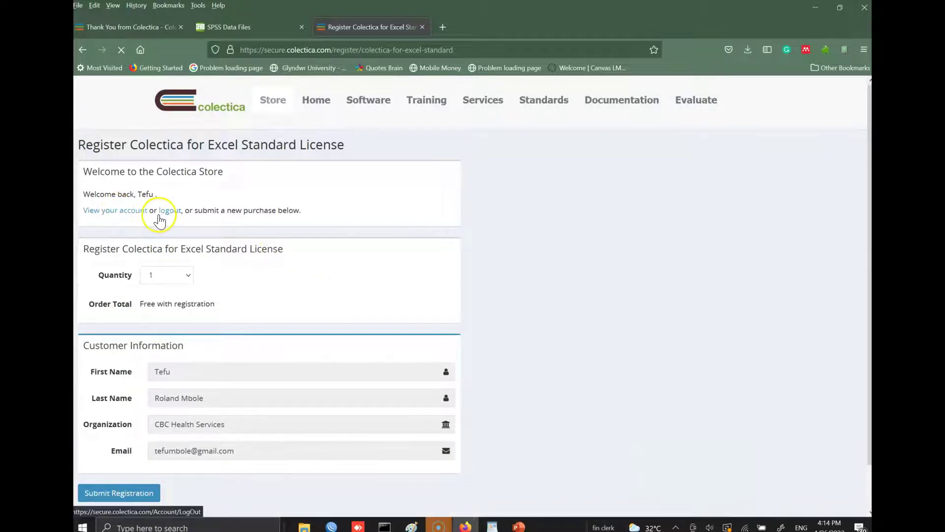
{"action": "left_click", "coordinate": [177, 218]}
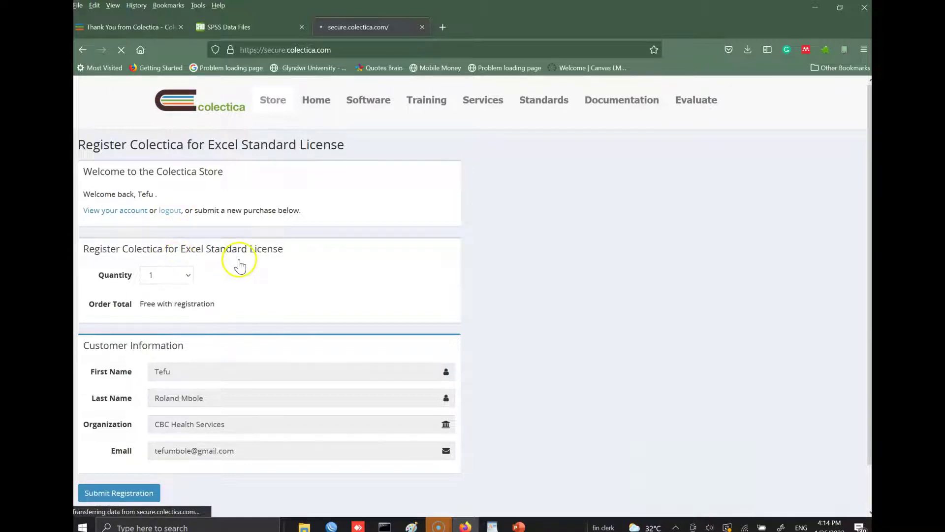
{"action": "scroll", "coordinate": [327, 236], "scroll_direction": "down", "scroll_amount": 1}
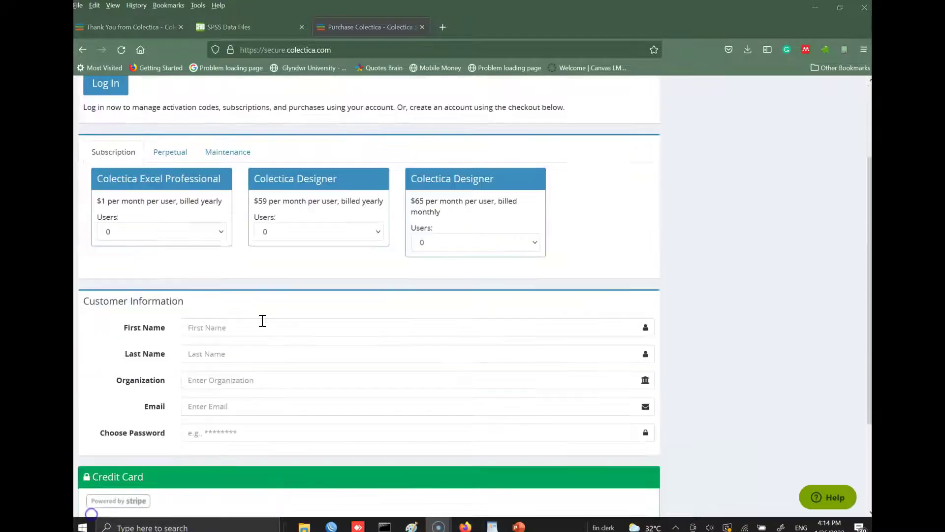
{"action": "scroll", "coordinate": [727, 226], "scroll_direction": "up", "scroll_amount": 3}
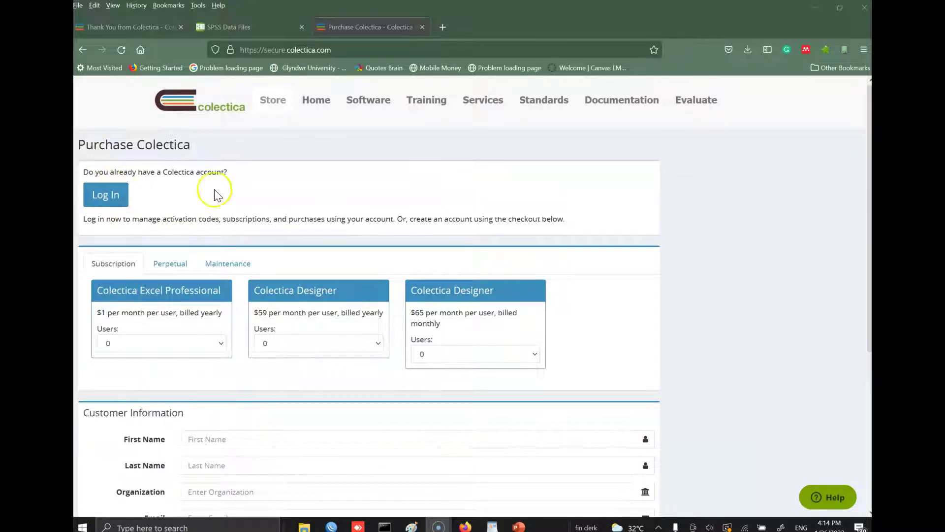
- Enter the customer's first name, last name and organization in the purchase form
{"action": "scroll", "coordinate": [289, 206], "scroll_direction": "down", "scroll_amount": 5}
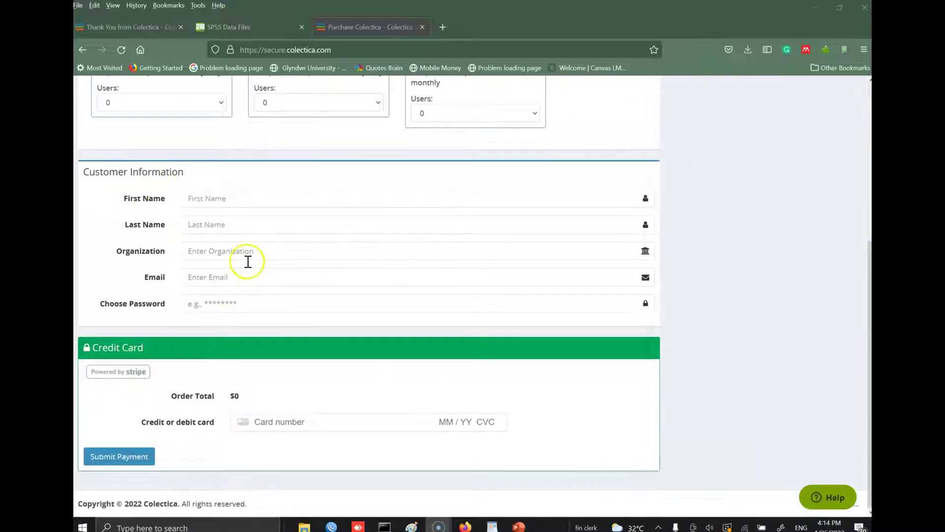
{"action": "left_click", "coordinate": [218, 202]}
{"action": "left_click", "coordinate": [214, 201]}
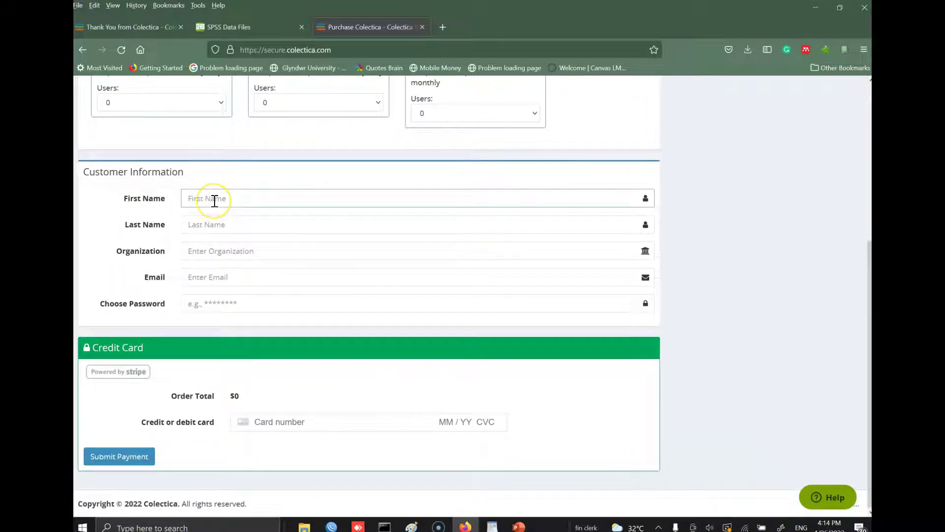
{"action": "key", "text": "Tab"}
{"action": "key", "text": "Tab"}
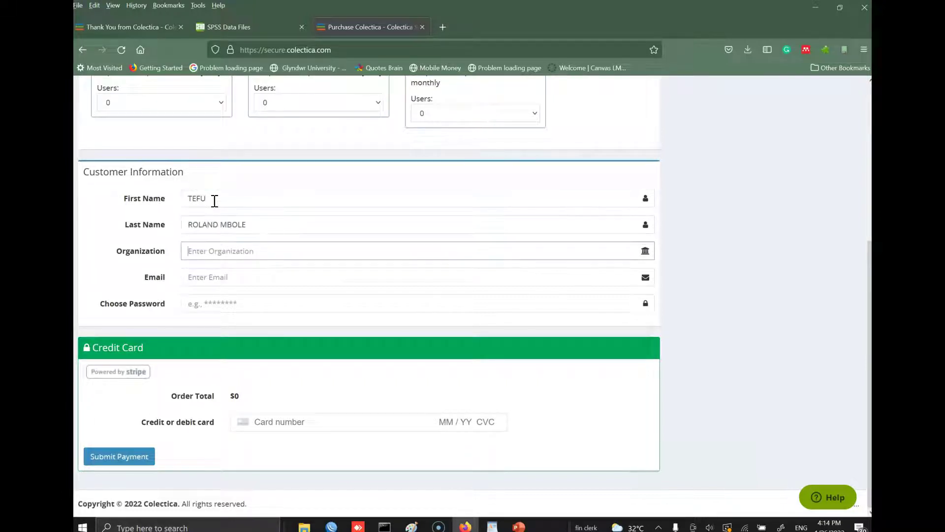
{"action": "type", "text": "CBCH"}
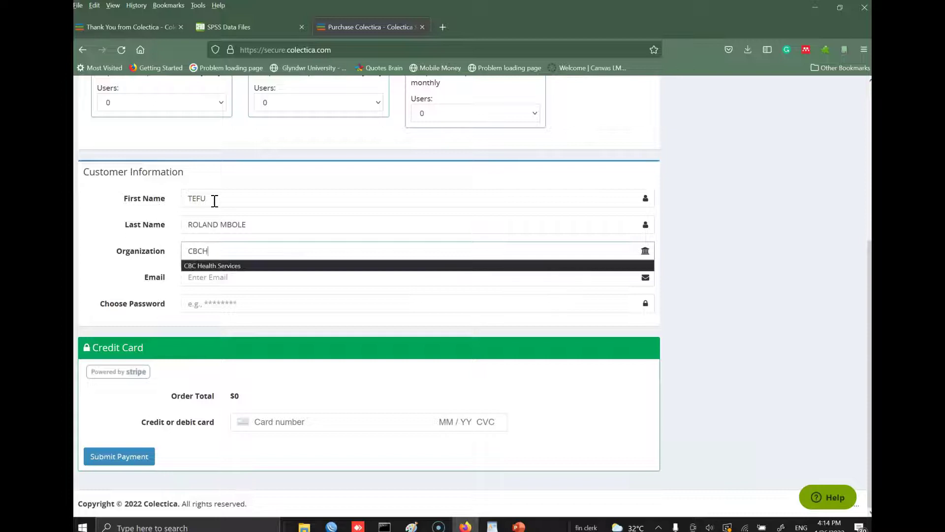
{"action": "key", "text": "Escape"}
{"action": "key", "text": "BackSpace"}
{"action": "key", "text": "BackSpace"}
{"action": "key", "text": "BackSpace"}
{"action": "type", "text": "MYORGANIZARE"}
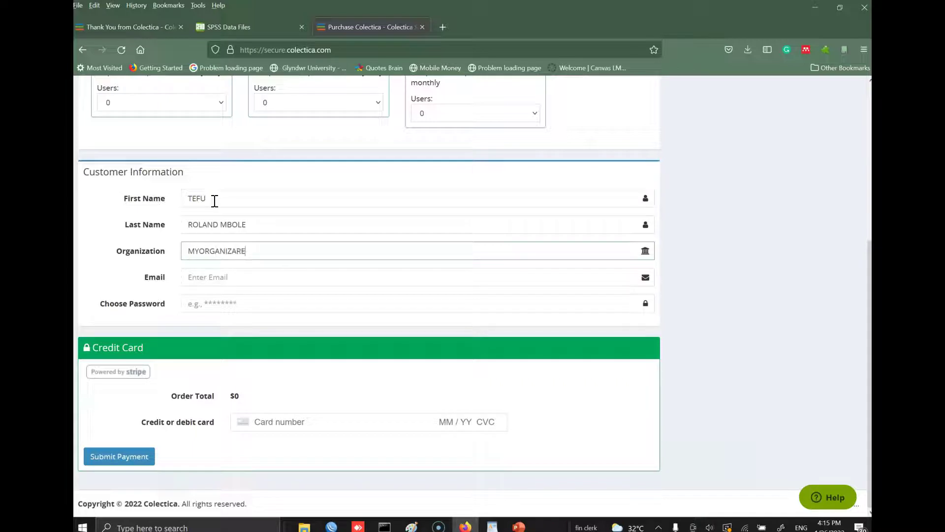
{"action": "key", "text": "Tab"}
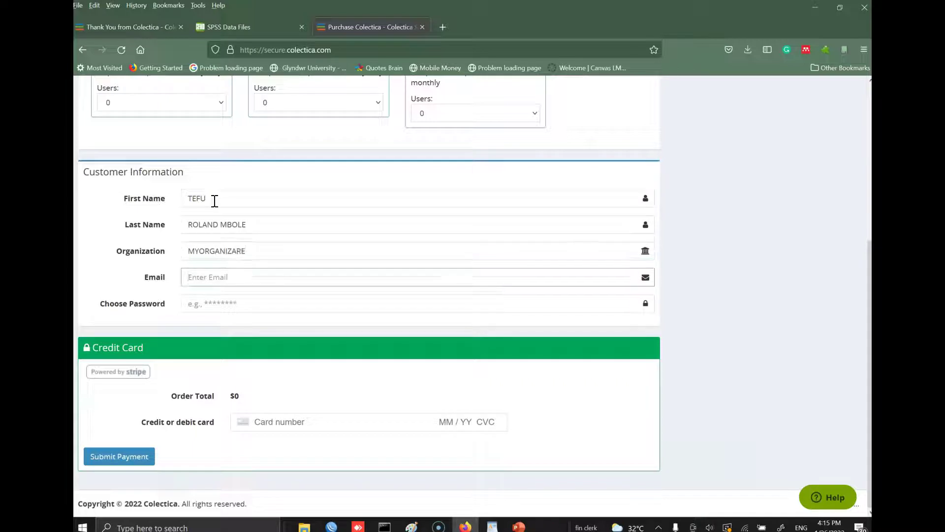
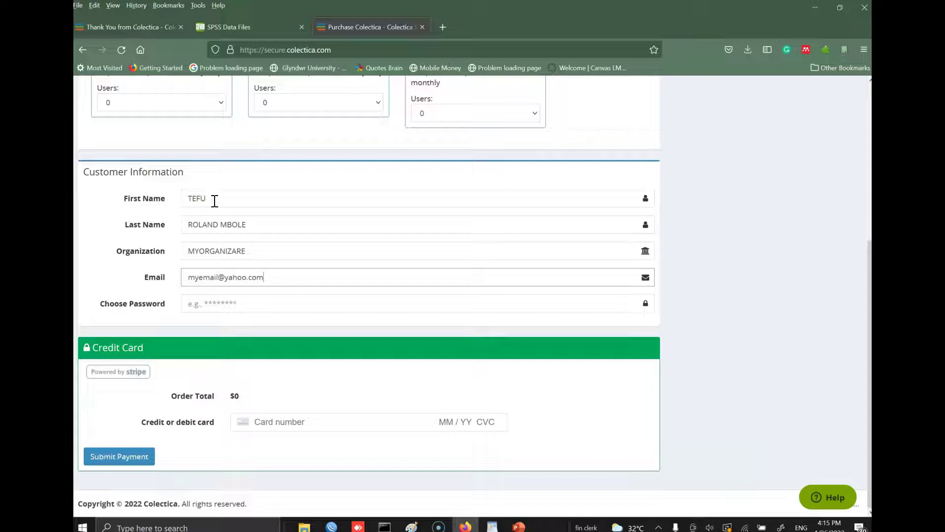
- Fill in the customer's e-mail address and move on to the Choose Password field
{"action": "key", "text": "Tab"}
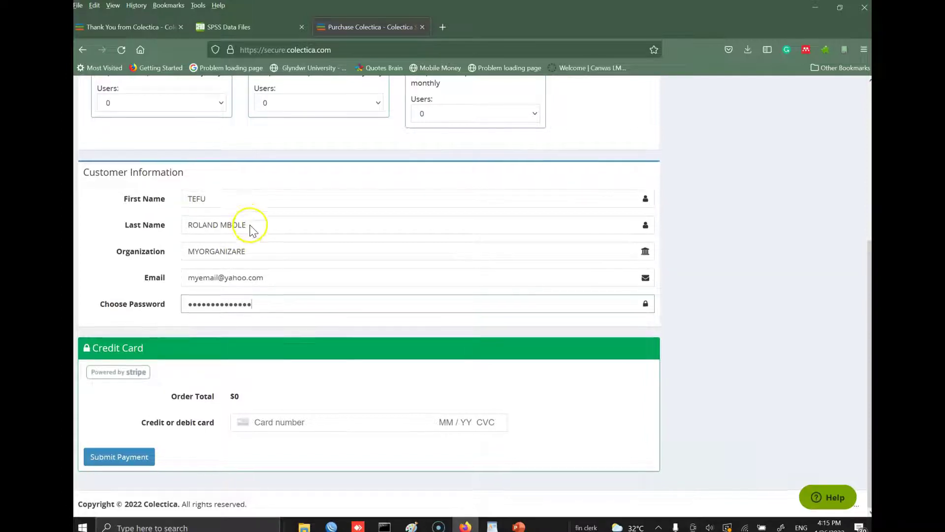
{"action": "scroll", "coordinate": [266, 246], "scroll_direction": "up", "scroll_amount": 1}
{"action": "scroll", "coordinate": [187, 478], "scroll_direction": "up", "scroll_amount": 7}
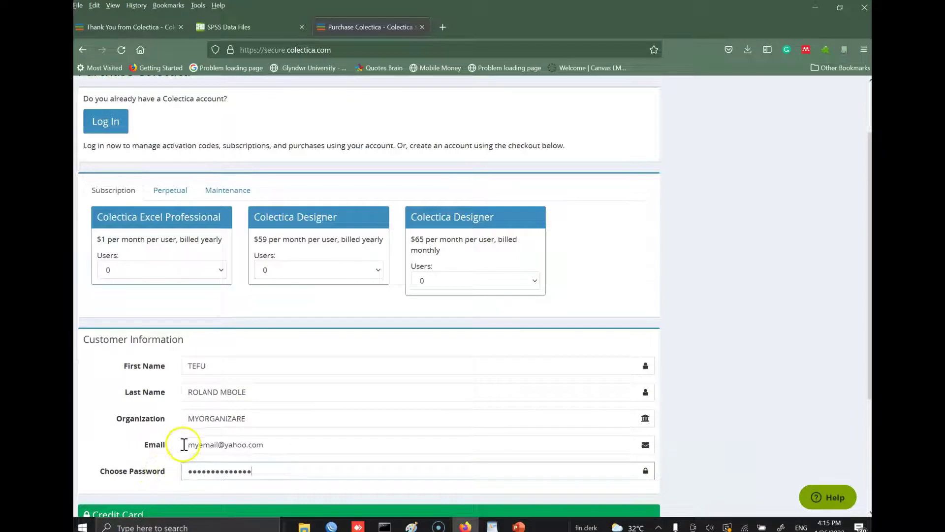
{"action": "scroll", "coordinate": [183, 443], "scroll_direction": "down", "scroll_amount": 8}
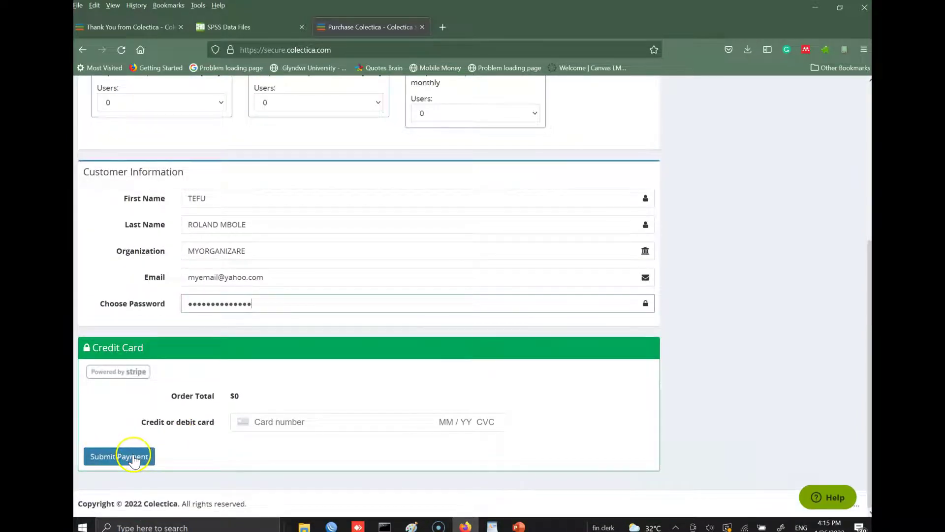
- Submit the free Standard License order and copy the activation code from the Thank You page
{"action": "left_click", "coordinate": [132, 456]}
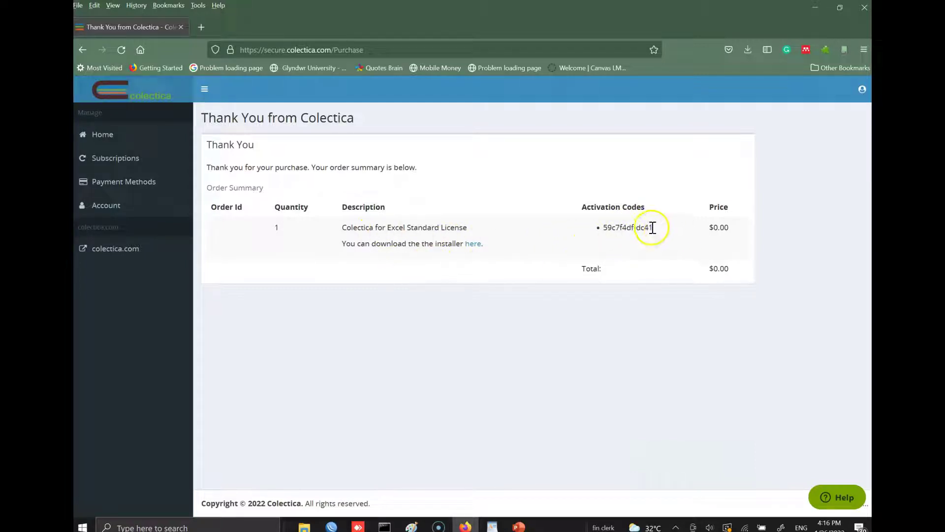
{"action": "left_click_drag", "start_coordinate": [653, 227], "coordinate": [604, 229]}
{"action": "scroll", "coordinate": [604, 229], "scroll_direction": "up", "scroll_amount": 7}
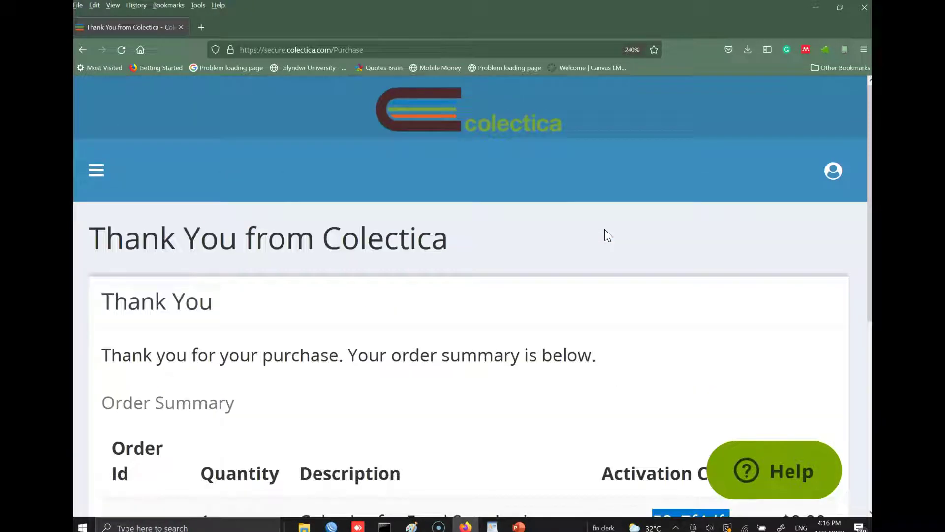
{"action": "scroll", "coordinate": [604, 228], "scroll_direction": "down", "scroll_amount": 2}
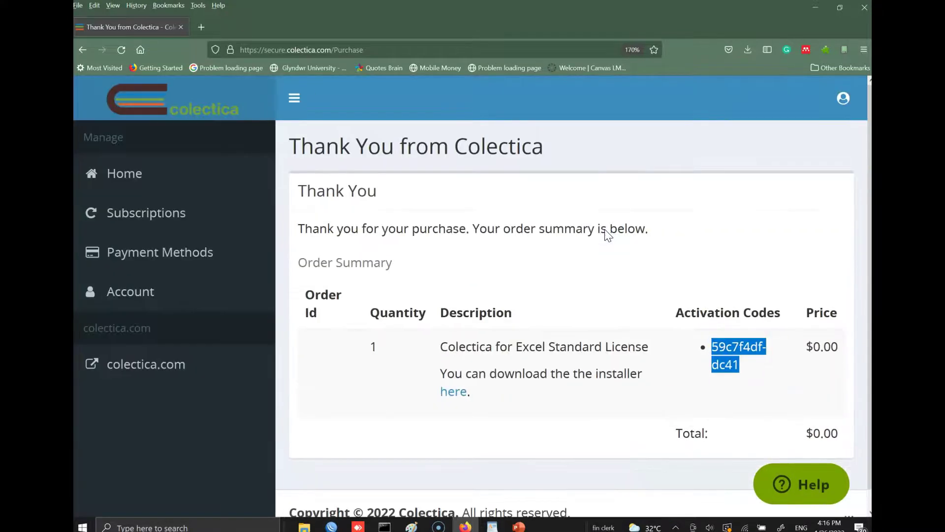
{"action": "scroll", "coordinate": [607, 231], "scroll_direction": "down", "scroll_amount": 1}
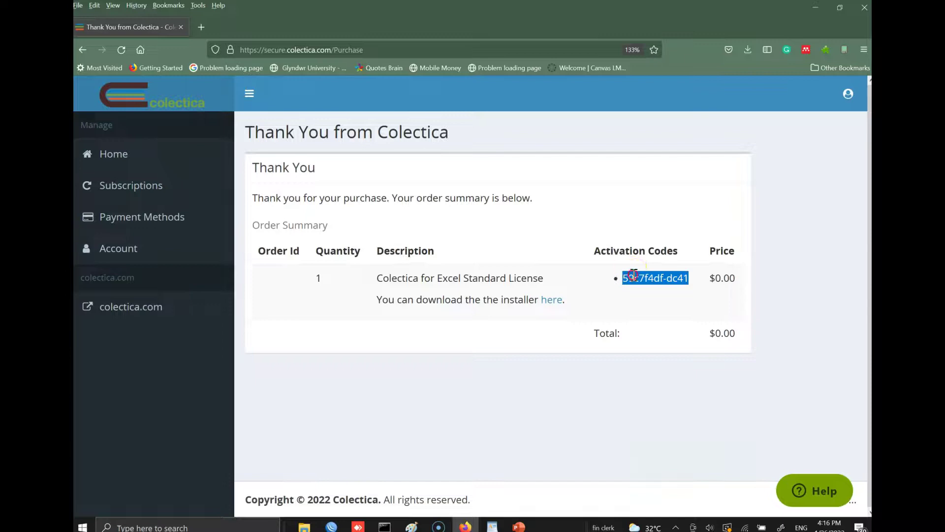
{"action": "right_click", "coordinate": [633, 273]}
{"action": "left_click", "coordinate": [649, 285]}
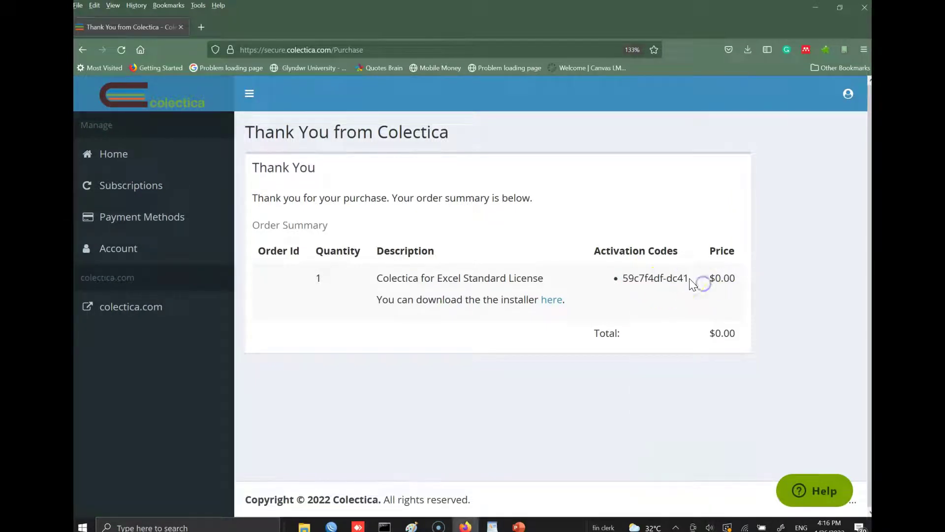
- Reselect the activation code and copy it again to make sure it is on the clipboard
{"action": "left_click_drag", "start_coordinate": [689, 279], "coordinate": [624, 279]}
{"action": "right_click", "coordinate": [626, 277]}
{"action": "left_click", "coordinate": [650, 285]}
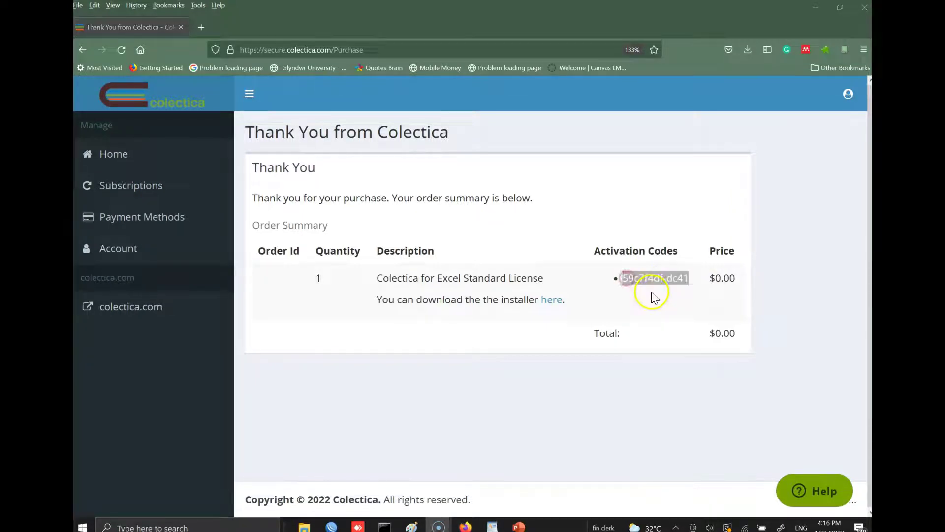
{"action": "right_click", "coordinate": [640, 278]}
{"action": "left_click", "coordinate": [659, 288]}
{"action": "right_click", "coordinate": [654, 279]}
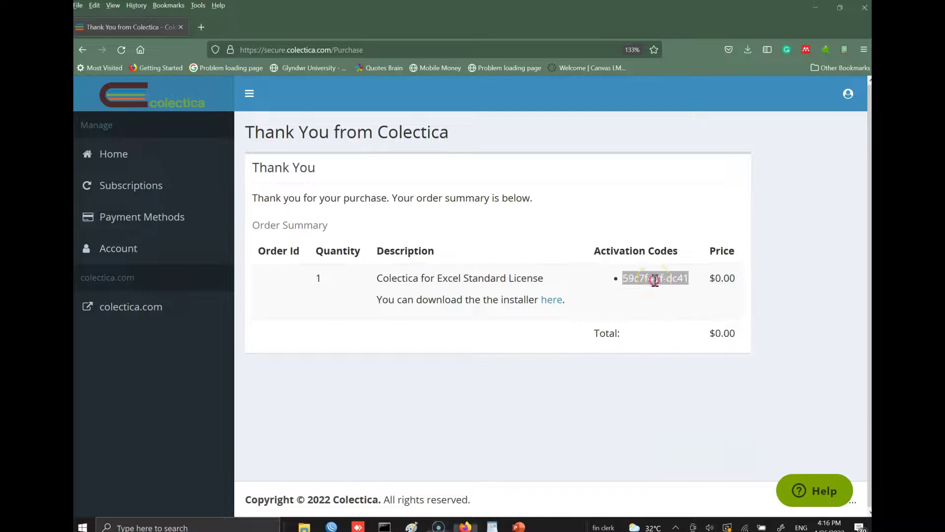
{"action": "left_click", "coordinate": [647, 291]}
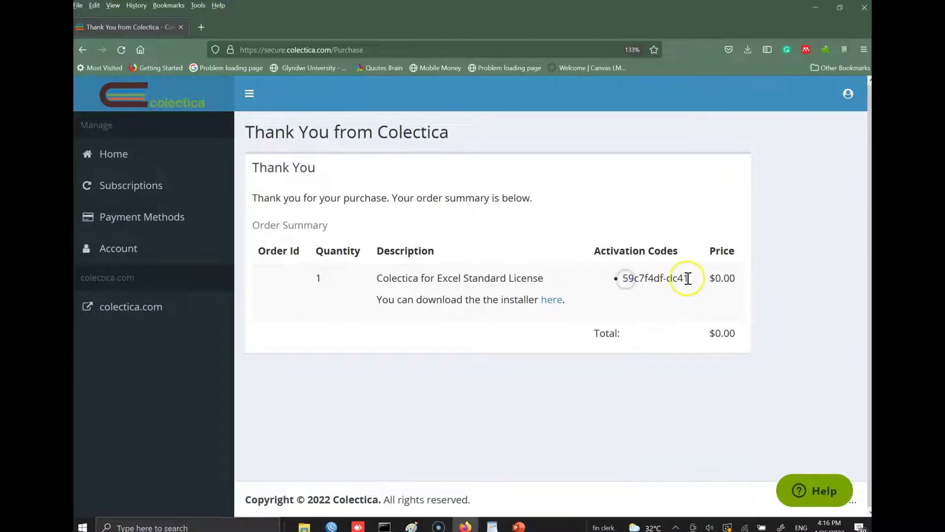
{"action": "left_click_drag", "start_coordinate": [688, 279], "coordinate": [622, 279]}
{"action": "right_click", "coordinate": [623, 279]}
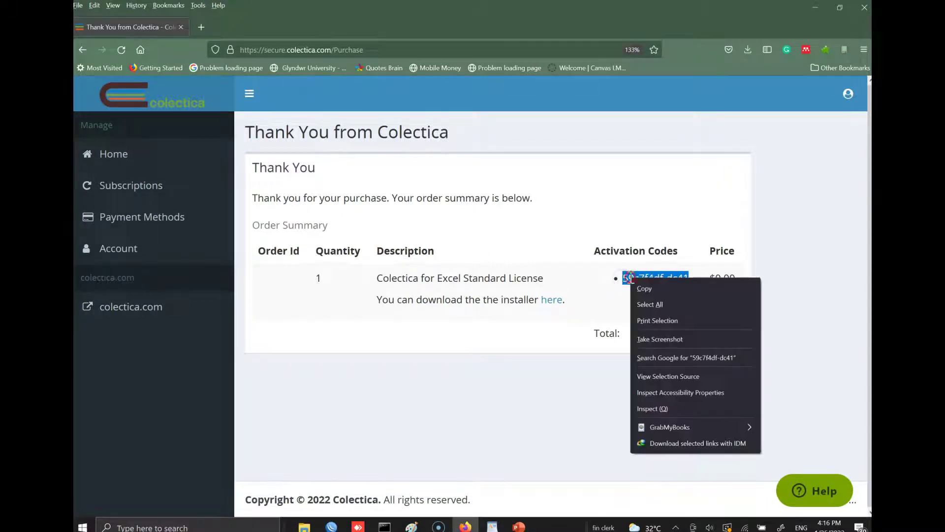
{"action": "left_click", "coordinate": [653, 286]}
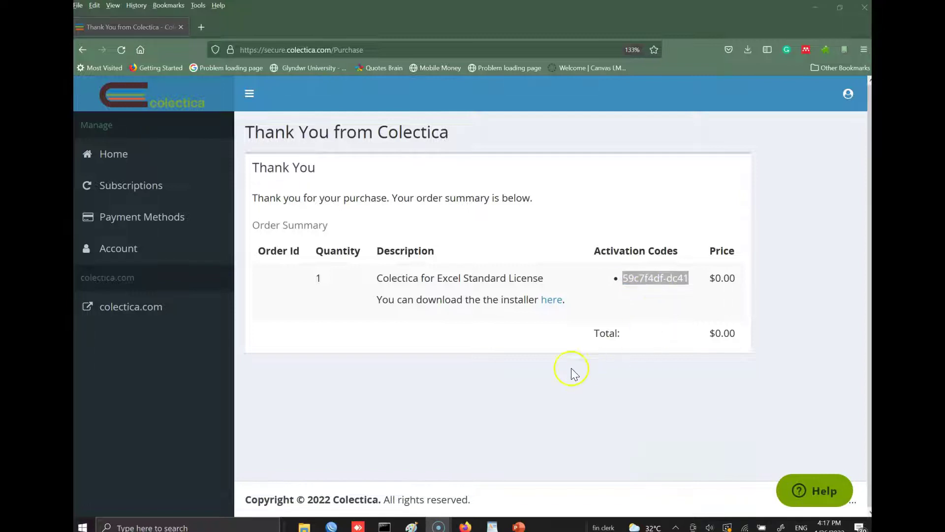
- Paste the activation code onto the WordPad license line, then return to Firefox at normal zoom
{"action": "left_click", "coordinate": [493, 526]}
{"action": "left_click", "coordinate": [391, 137]}
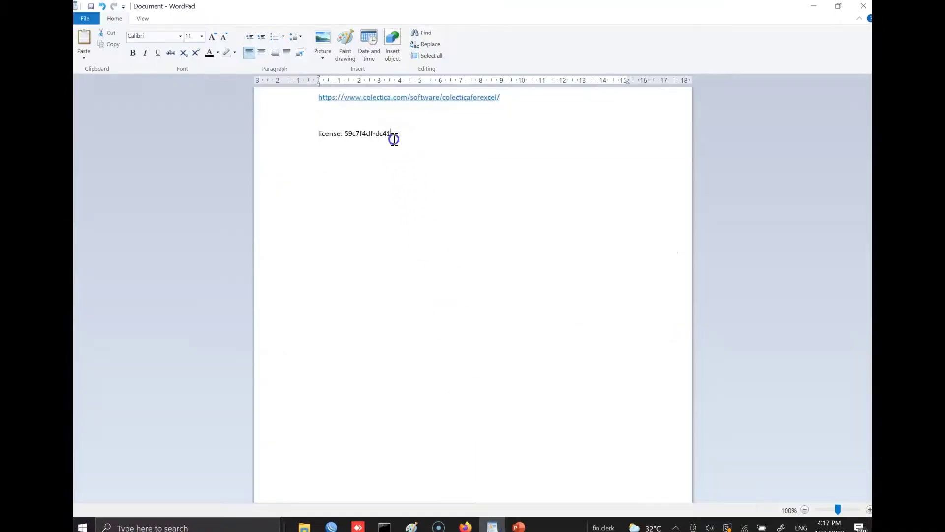
{"action": "double_click", "coordinate": [371, 136]}
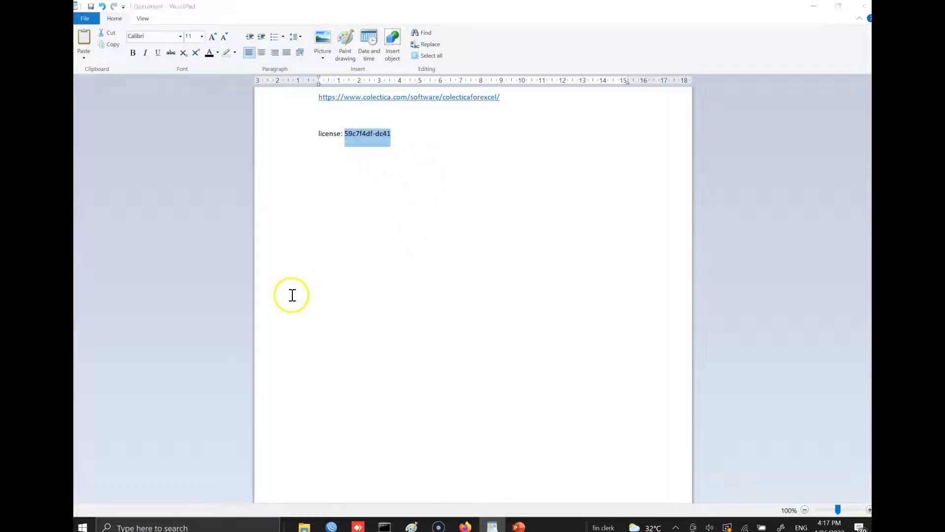
{"action": "left_click", "coordinate": [465, 525]}
{"action": "key", "text": "ctrl+0"}
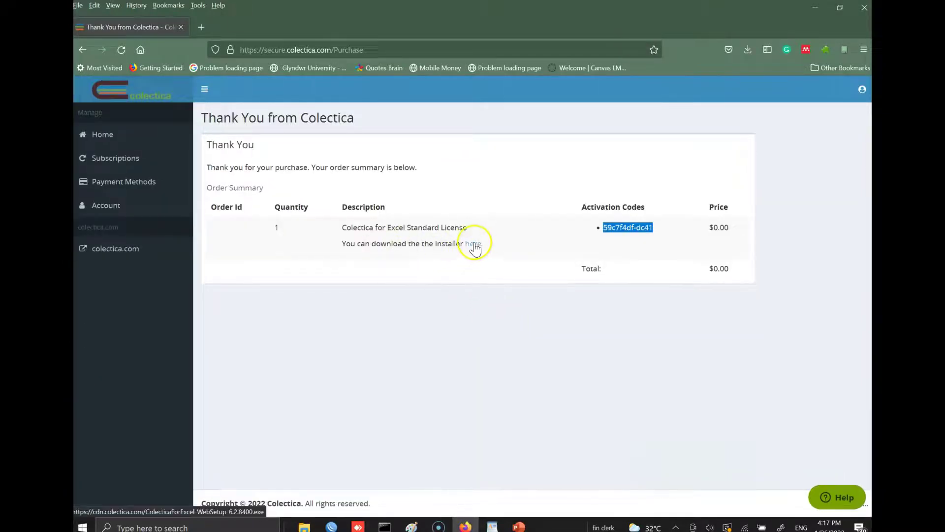
- Download ColecticaForExcel-WebSetup-6.2.8400.exe to D:\Colectica using the page's 'here' link
{"action": "key", "text": "ctrl+plus"}
{"action": "key", "text": "ctrl+plus"}
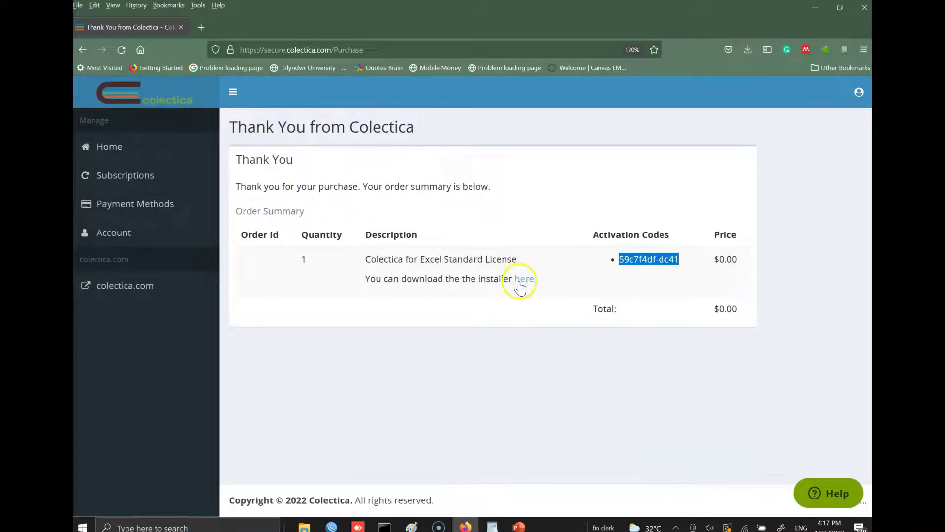
{"action": "left_click", "coordinate": [524, 281]}
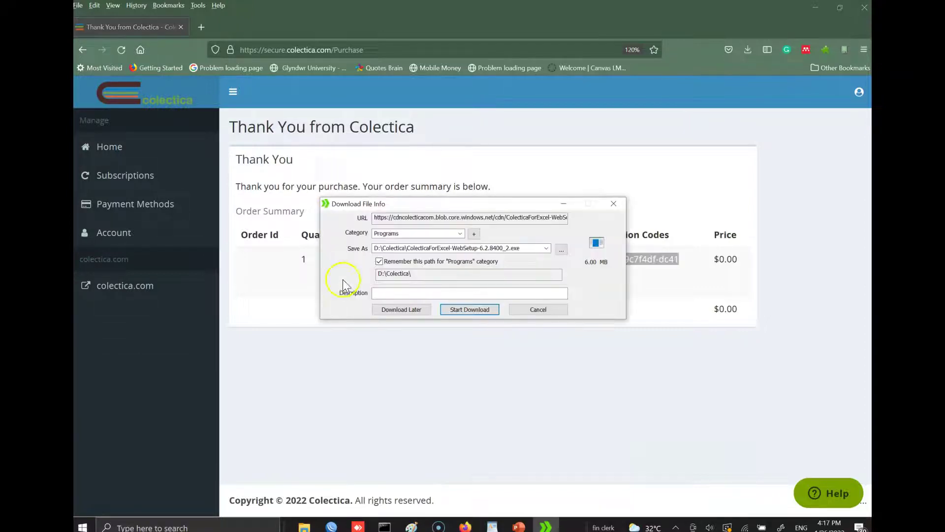
{"action": "left_click", "coordinate": [538, 309]}
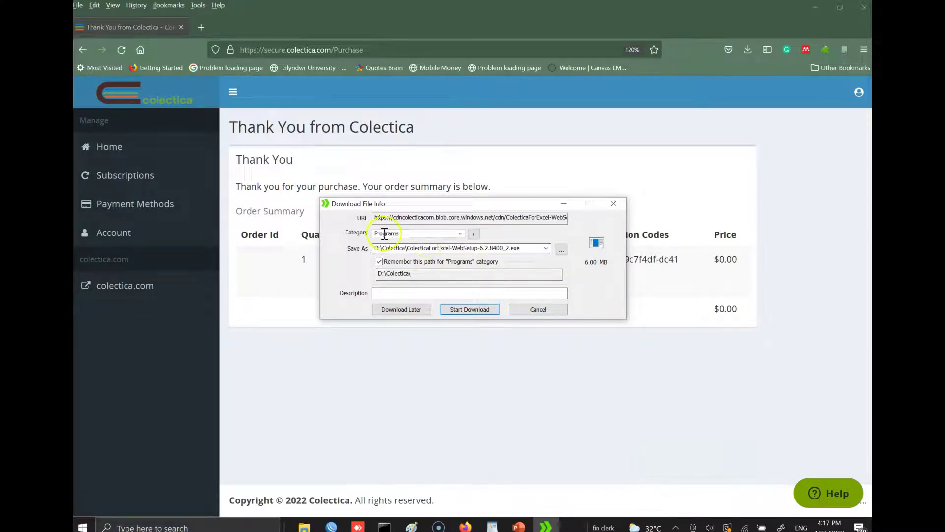
{"action": "left_click", "coordinate": [469, 309]}
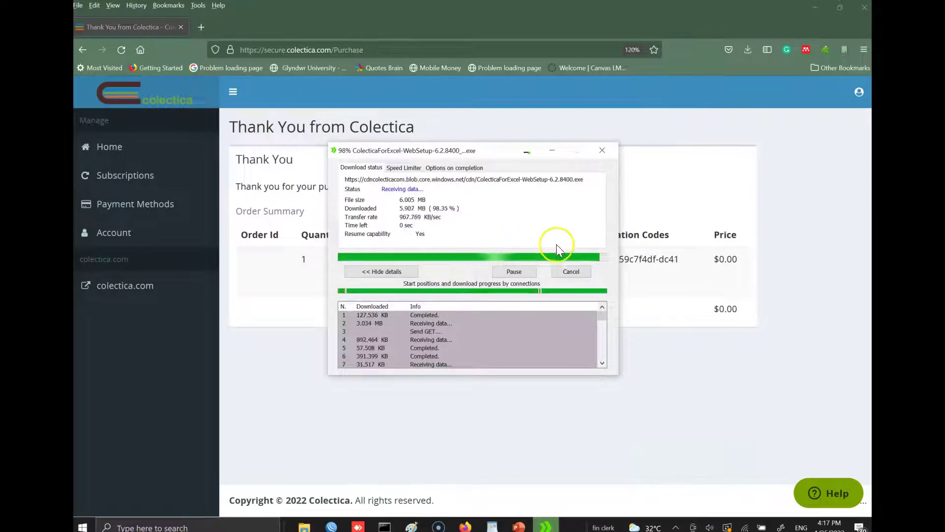
{"action": "left_click", "coordinate": [527, 152]}
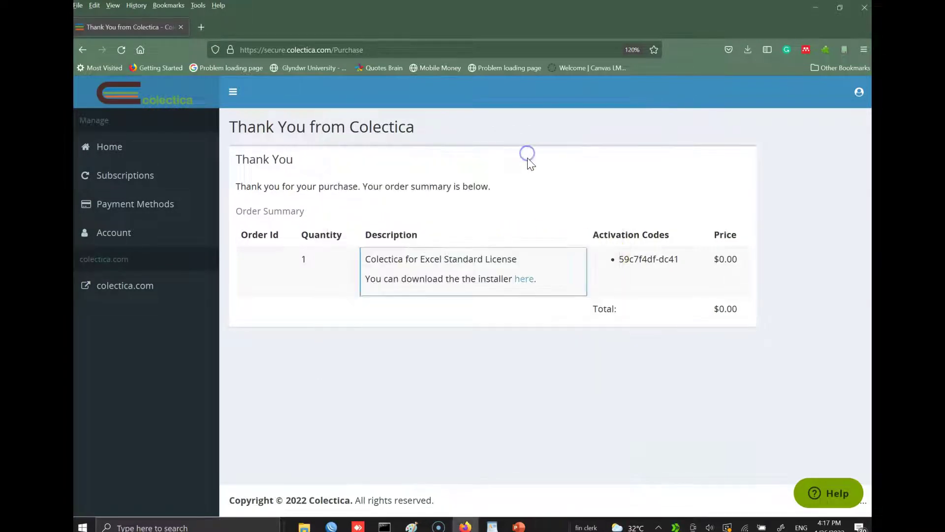
- Delete the duplicate ColecticaForExcel-WebSetup-6.2.8400_2.exe from the Colectica folder
{"action": "mouse_move", "coordinate": [330, 526]}
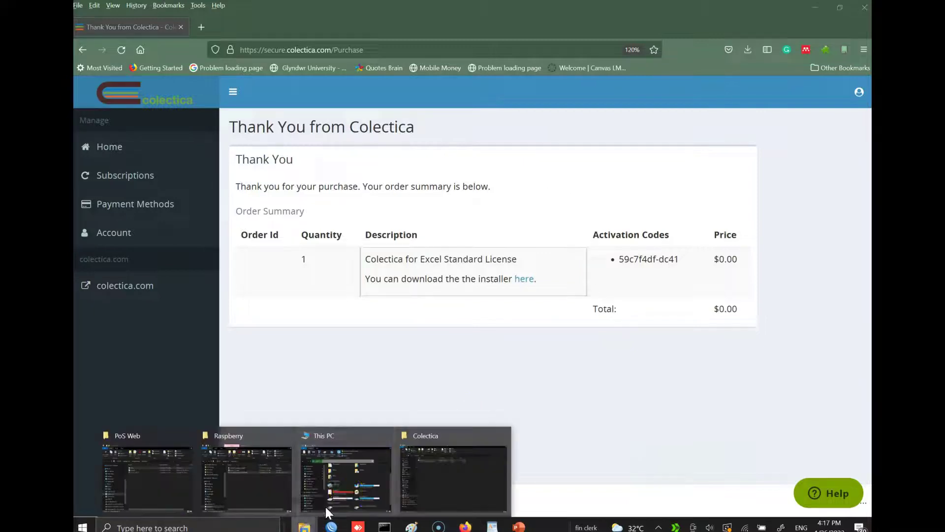
{"action": "left_click", "coordinate": [403, 480]}
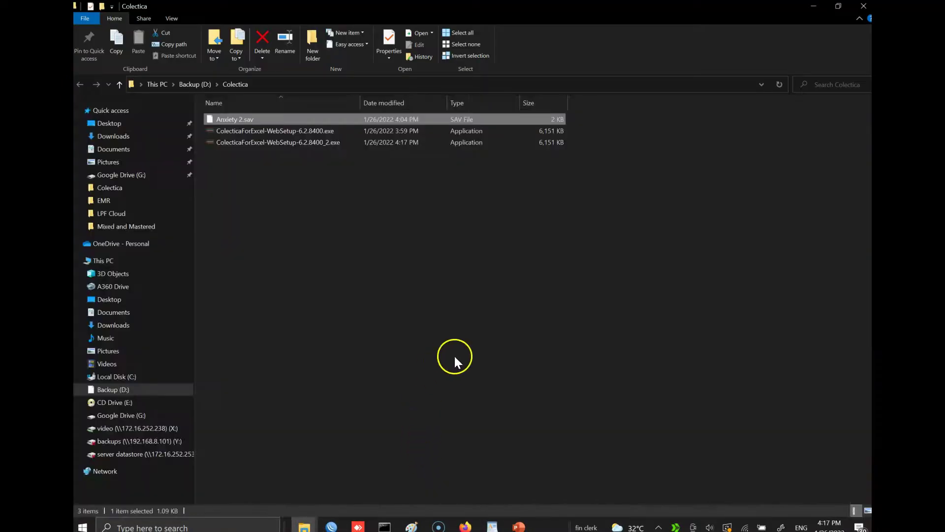
{"action": "left_click", "coordinate": [307, 141]}
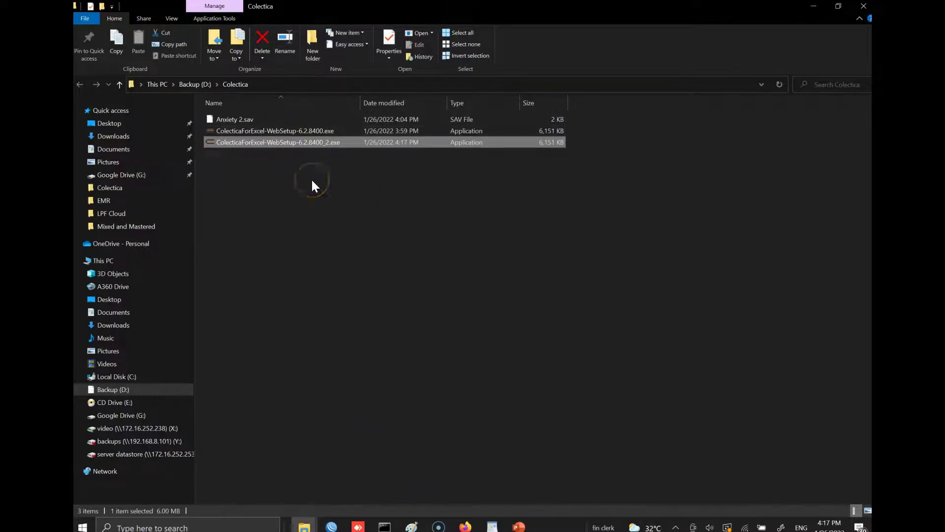
{"action": "key", "text": "Delete"}
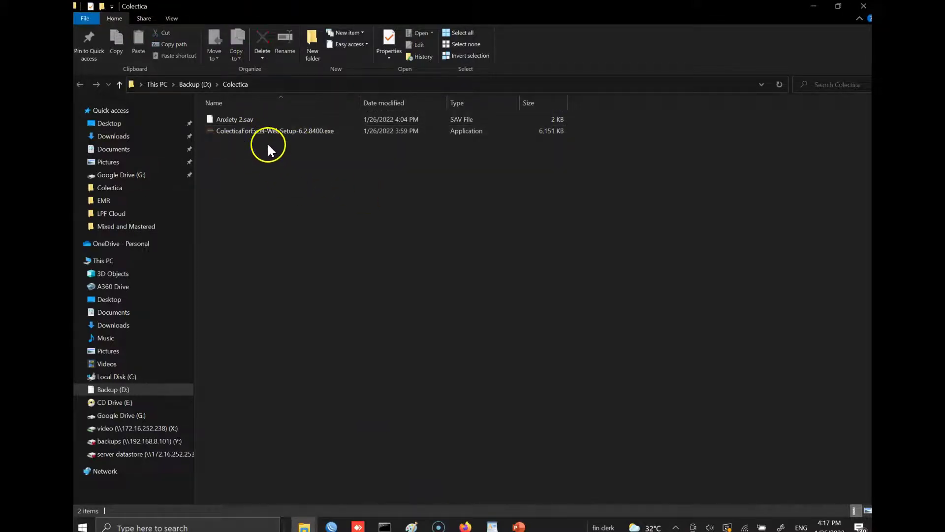
- Run the original ColecticaForExcel-WebSetup-6.2.8400.exe installer
{"action": "left_click", "coordinate": [262, 131]}
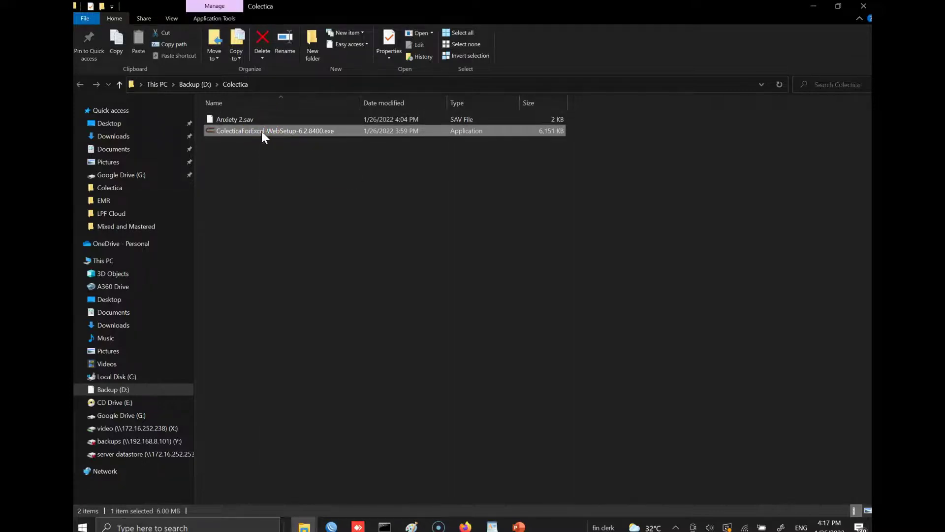
{"action": "right_click", "coordinate": [262, 131]}
{"action": "left_click", "coordinate": [305, 138]}
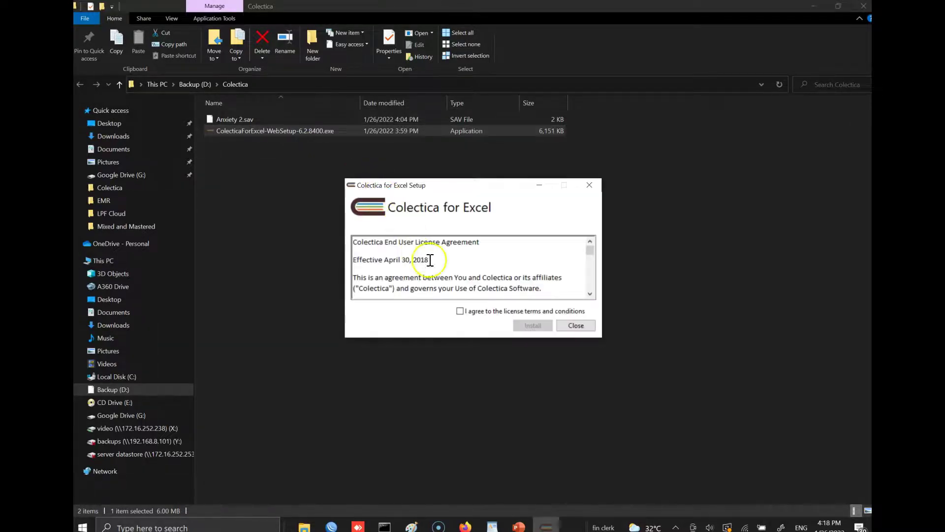
- Accept the licence and install Colectica for Excel, closing the setup once it completes
{"action": "left_click", "coordinate": [460, 312]}
{"action": "left_click", "coordinate": [532, 325]}
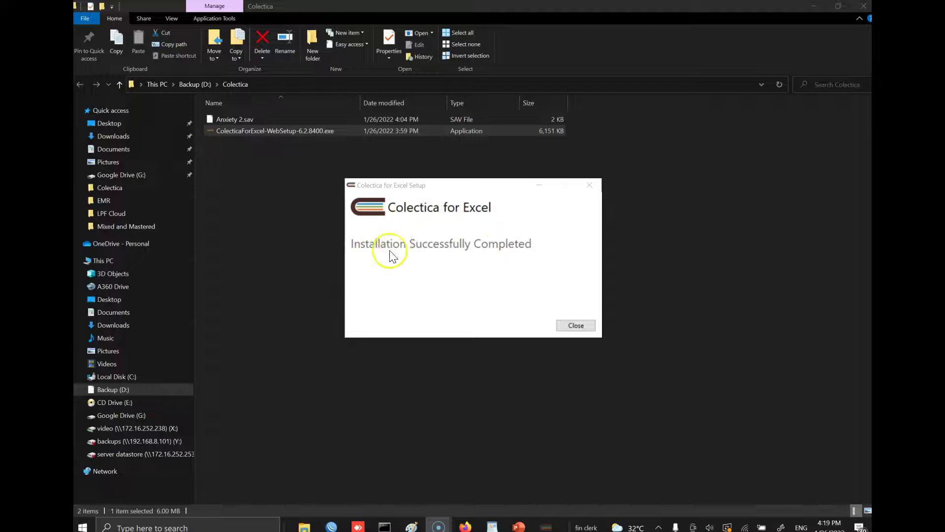
{"action": "left_click", "coordinate": [572, 327]}
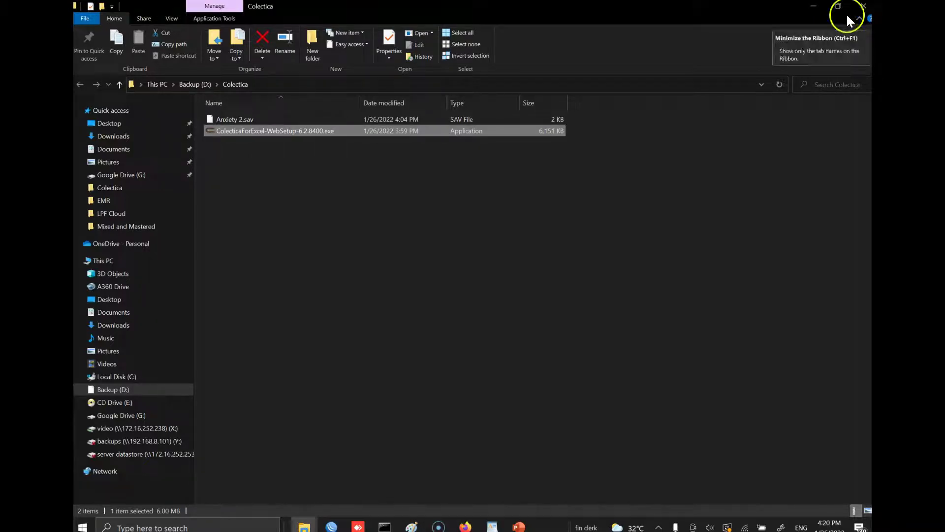
- Copy the saved activation code from the WordPad licence notes
{"action": "left_click", "coordinate": [813, 6]}
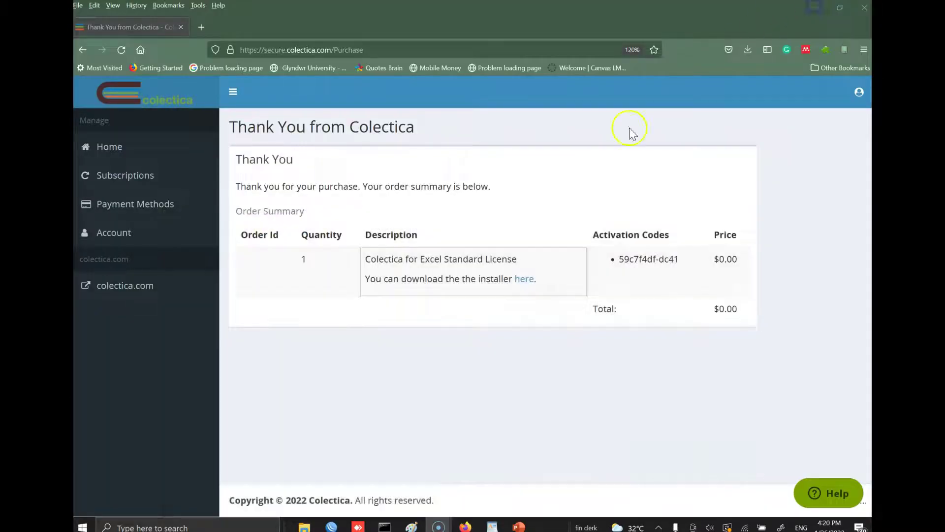
{"action": "left_click", "coordinate": [815, 8]}
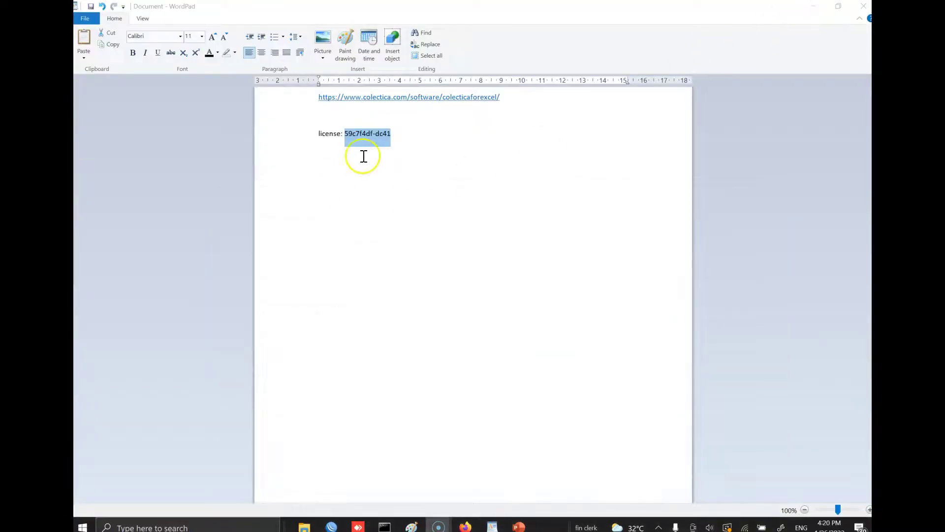
{"action": "right_click", "coordinate": [369, 134]}
{"action": "left_click", "coordinate": [391, 153]}
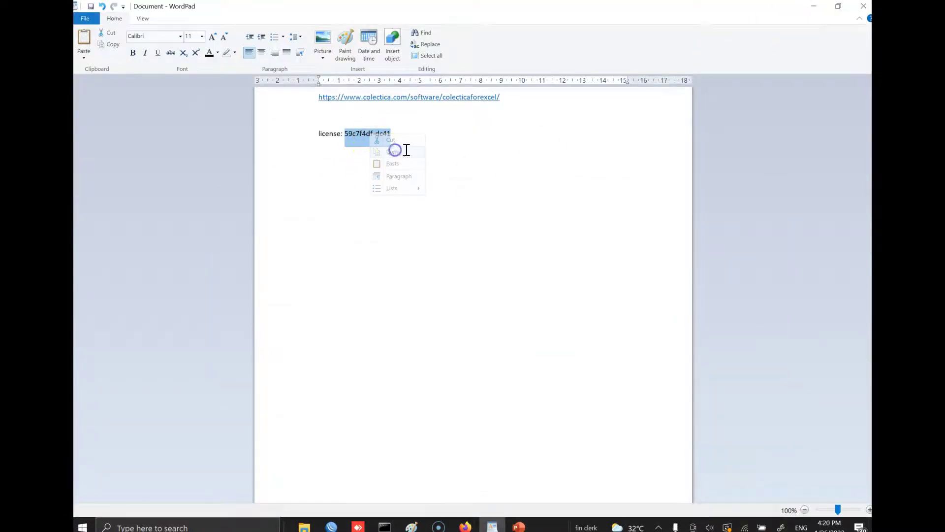
- Search the Start menu for 'excel' and launch Excel 2019
{"action": "left_click", "coordinate": [813, 6]}
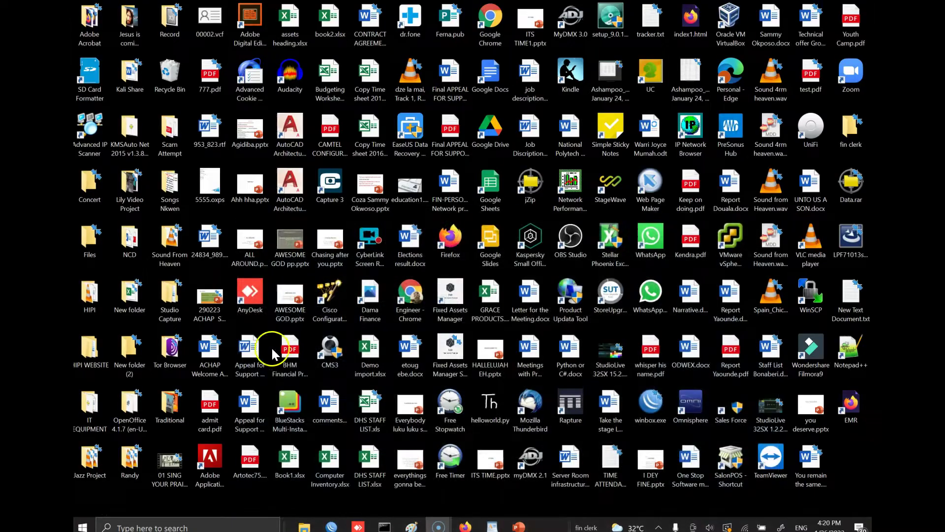
{"action": "left_click", "coordinate": [82, 526]}
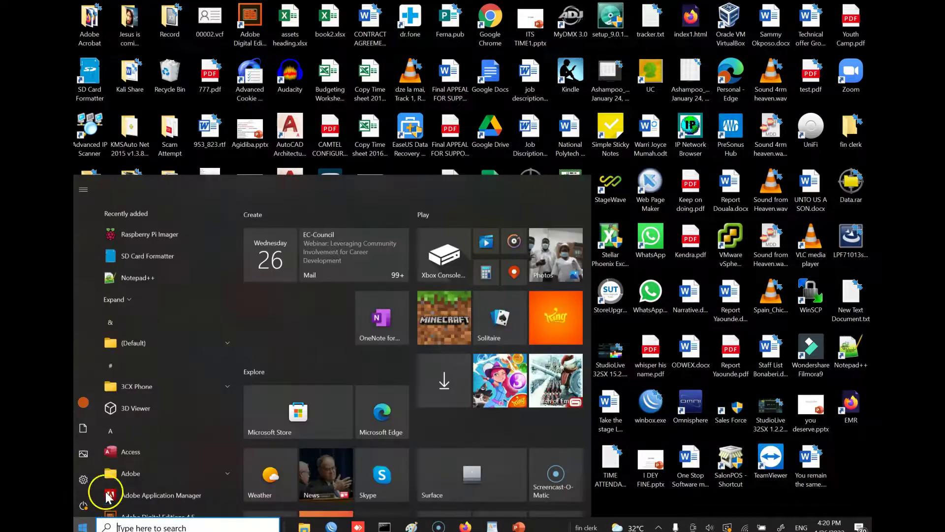
{"action": "type", "text": "excel"}
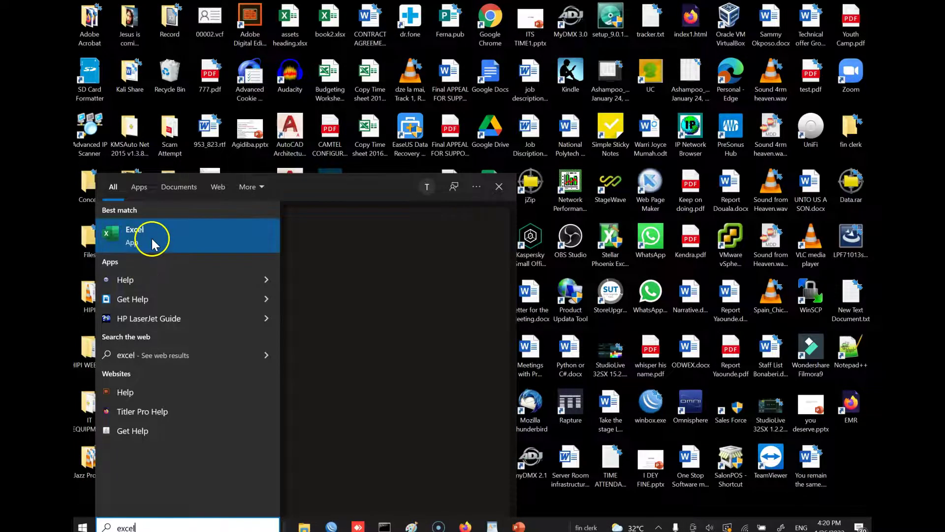
{"action": "left_click", "coordinate": [156, 235]}
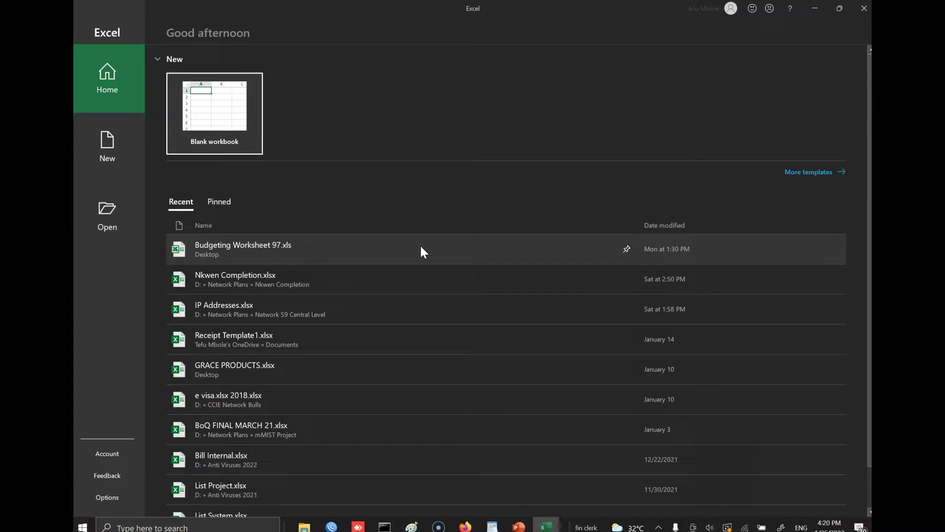
- Create a blank workbook, dismiss the Get Genuine Office bar, and show the Colectica tab
{"action": "left_click", "coordinate": [236, 113]}
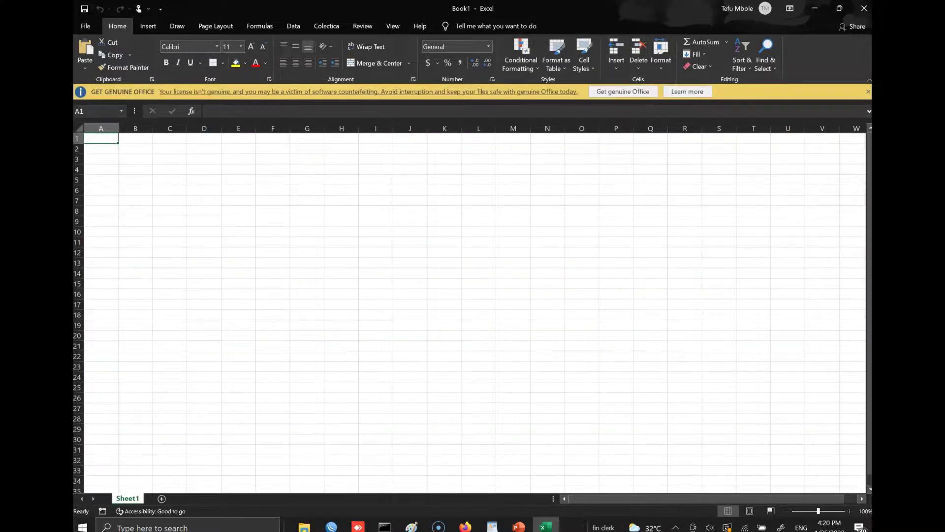
{"action": "left_click", "coordinate": [869, 90]}
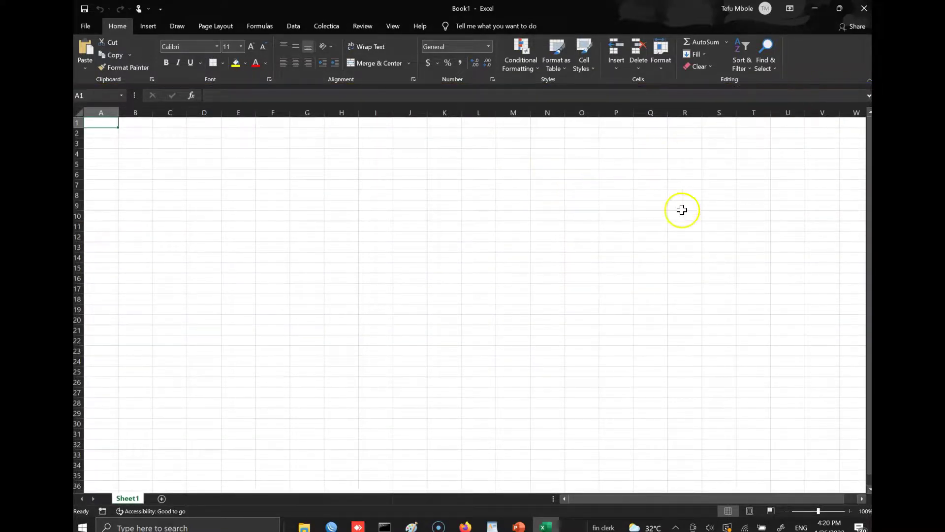
{"action": "left_click", "coordinate": [323, 27]}
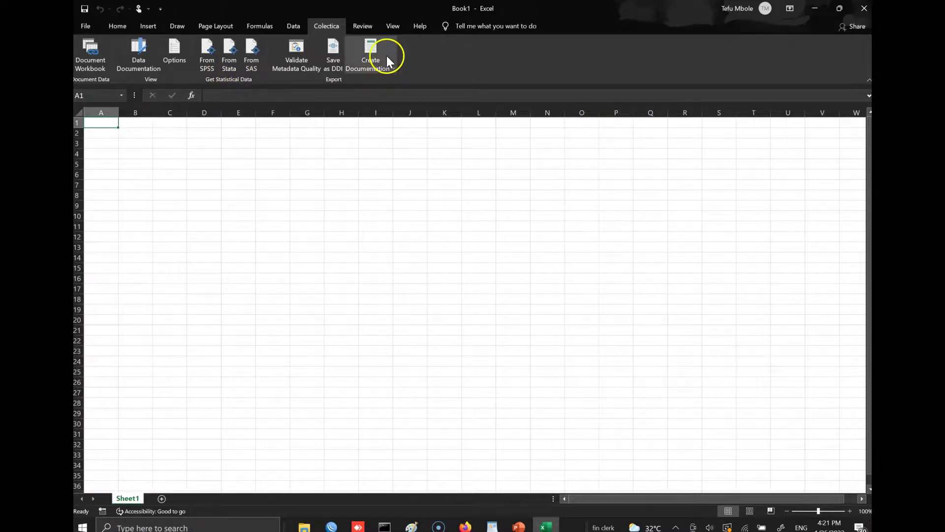
- Start an SPSS import and follow the Trial Import link to Colectica's activation code options
{"action": "left_click", "coordinate": [206, 58]}
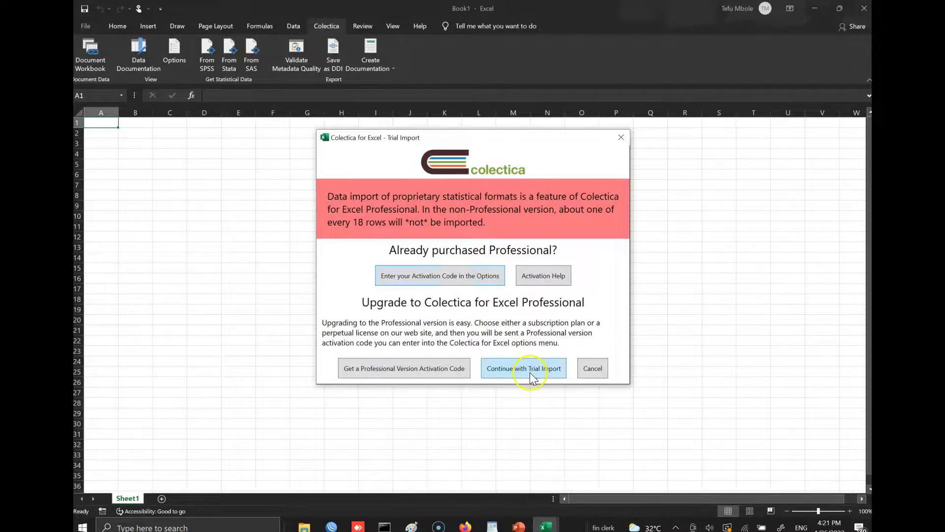
{"action": "left_click", "coordinate": [424, 276]}
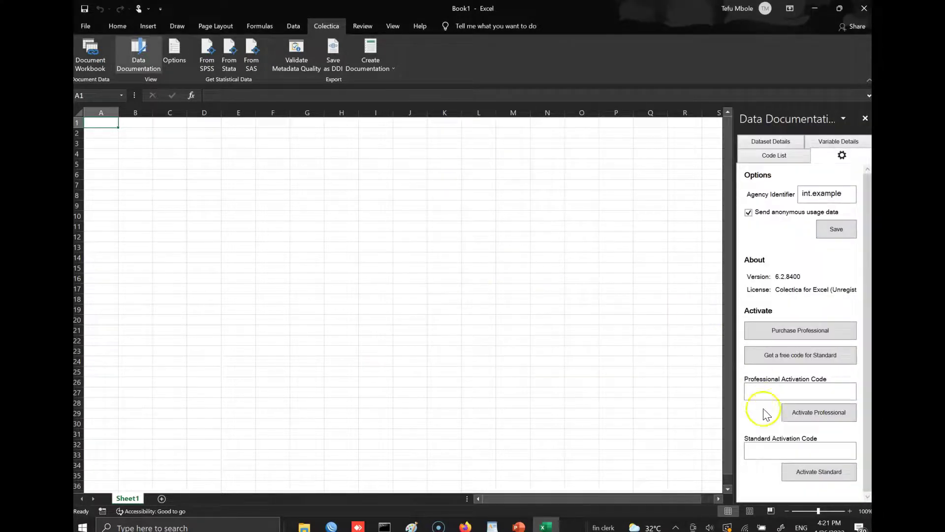
- Paste the code into the Standard activation field, activate Standard, and restart From SPSS
{"action": "left_click", "coordinate": [779, 448]}
{"action": "key", "text": "ctrl+v"}
{"action": "left_click", "coordinate": [817, 473]}
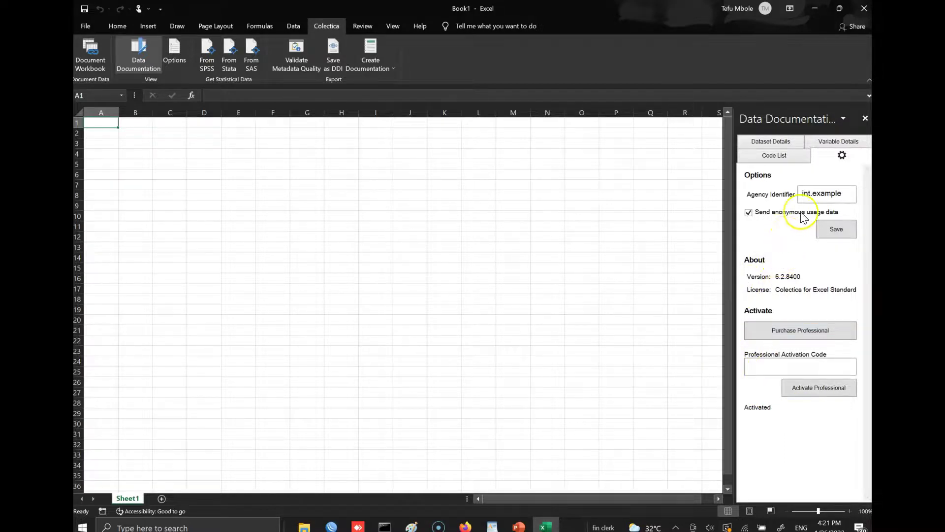
{"action": "left_click", "coordinate": [214, 67]}
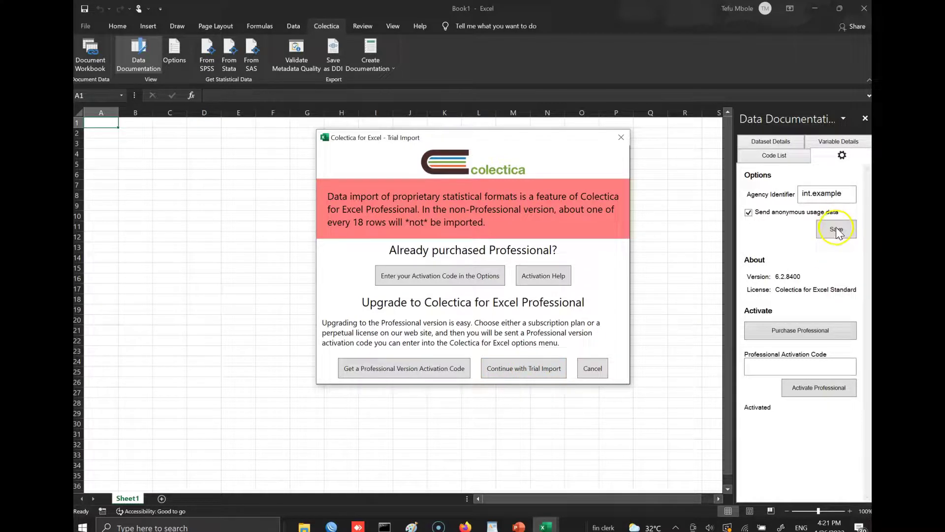
- Close the Data Documentation options pane and run From SPSS again to reach the Trial Import notice
{"action": "left_click", "coordinate": [436, 270]}
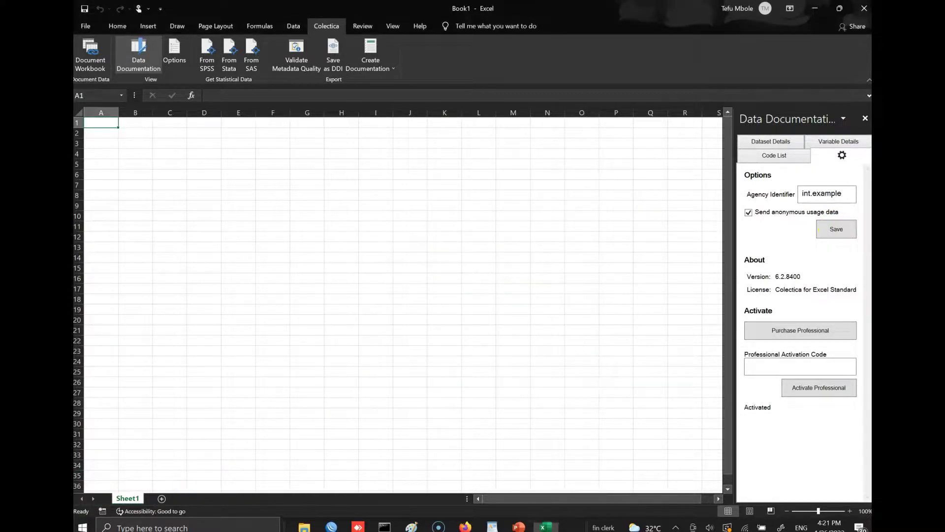
{"action": "left_click", "coordinate": [143, 513]}
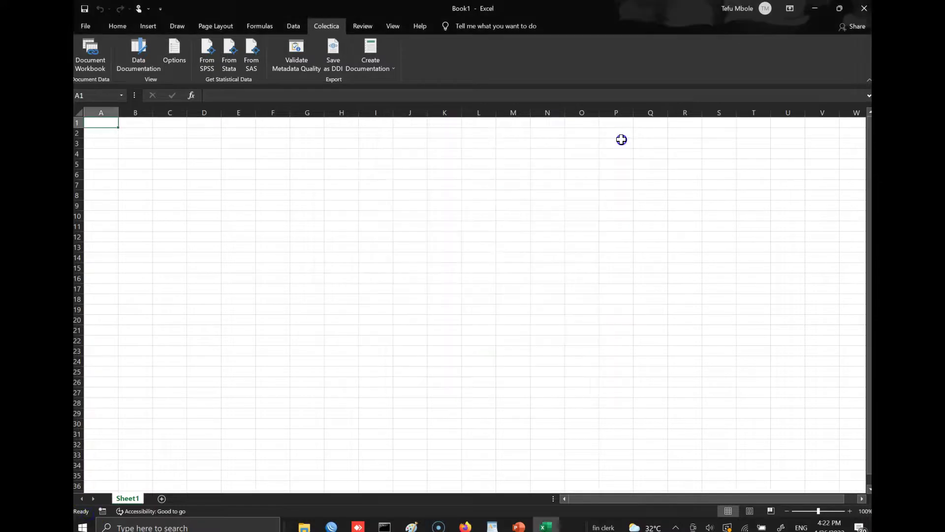
{"action": "left_click", "coordinate": [206, 56]}
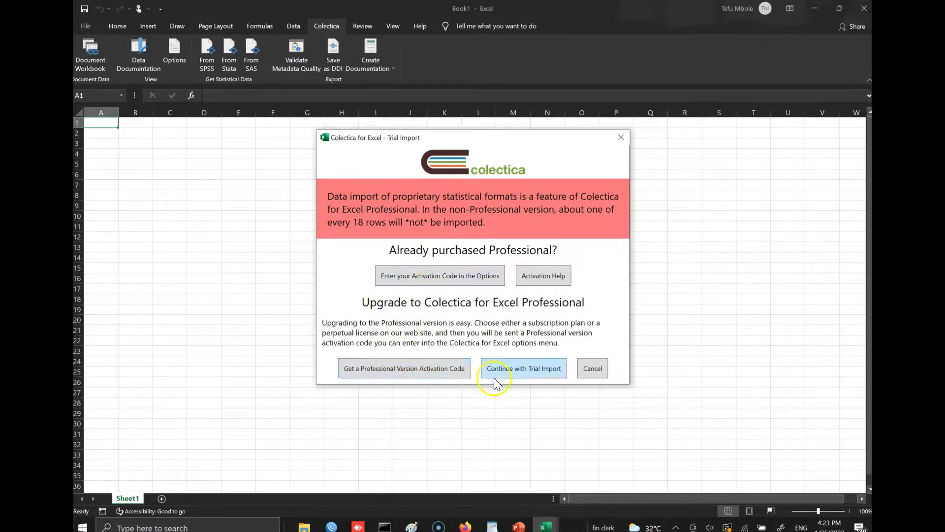
- Continue the trial import and choose D:\Colectica\Anxiety 2.sav as the SPSS data file
{"action": "left_click", "coordinate": [522, 370]}
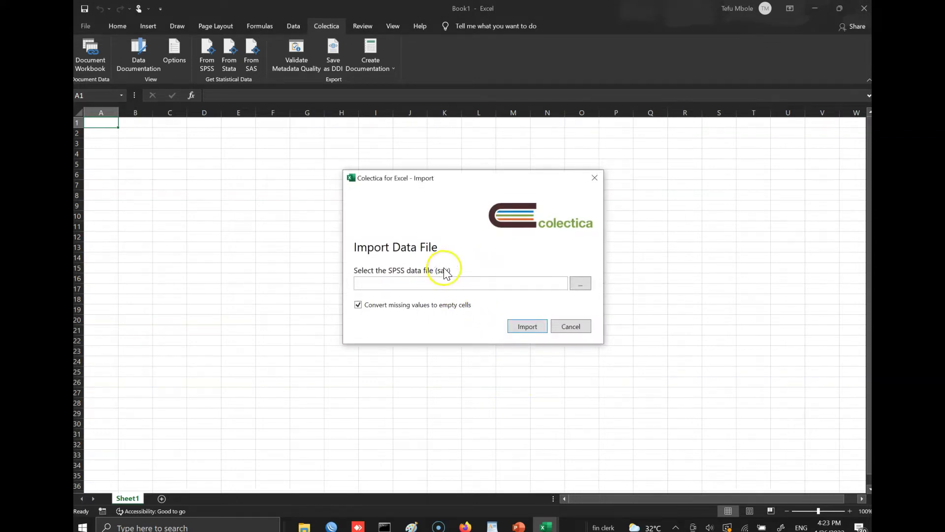
{"action": "left_click", "coordinate": [578, 284]}
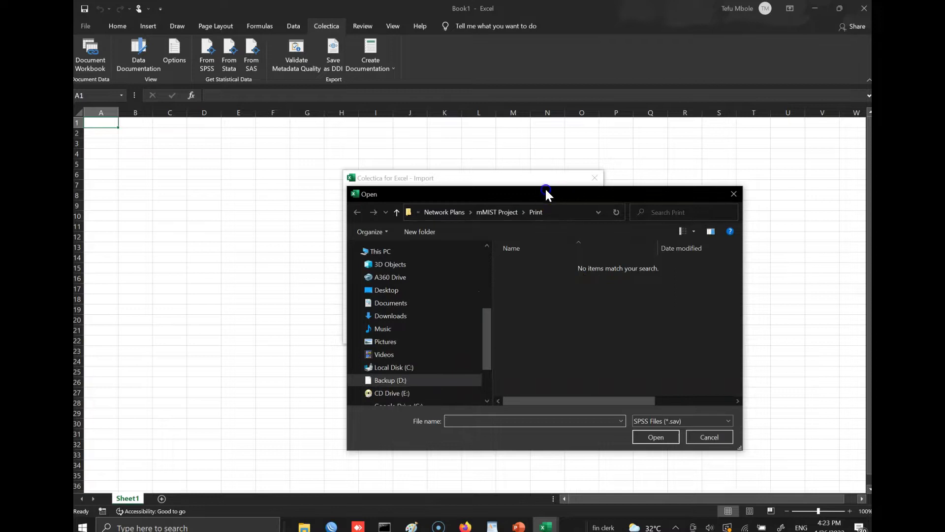
{"action": "left_click_drag", "start_coordinate": [555, 196], "coordinate": [416, 122]}
{"action": "left_click", "coordinate": [252, 305]}
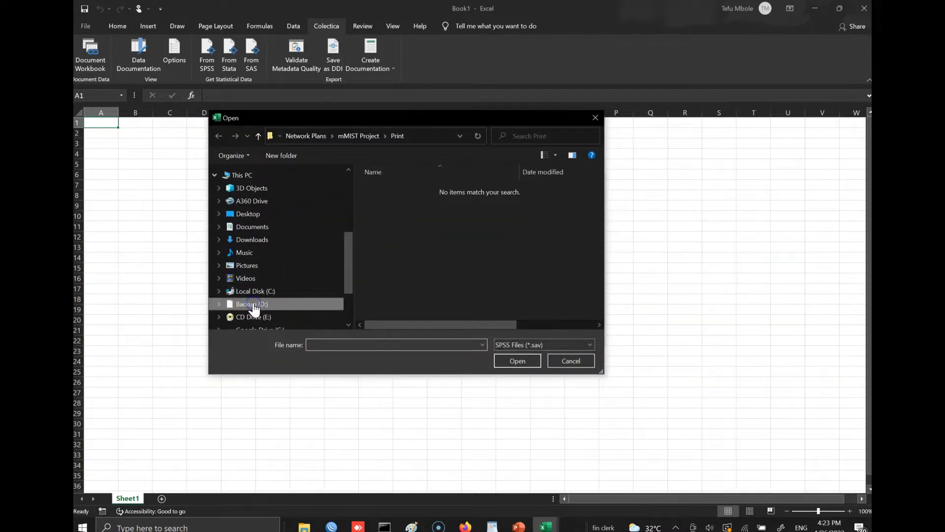
{"action": "scroll", "coordinate": [412, 256], "scroll_direction": "down", "scroll_amount": 10}
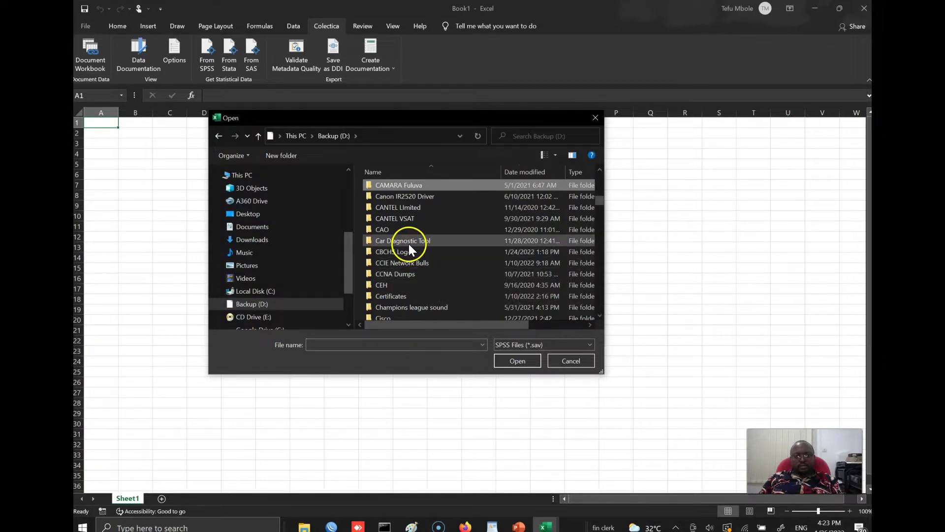
{"action": "scroll", "coordinate": [408, 246], "scroll_direction": "down", "scroll_amount": 1}
{"action": "scroll", "coordinate": [411, 244], "scroll_direction": "down", "scroll_amount": 2}
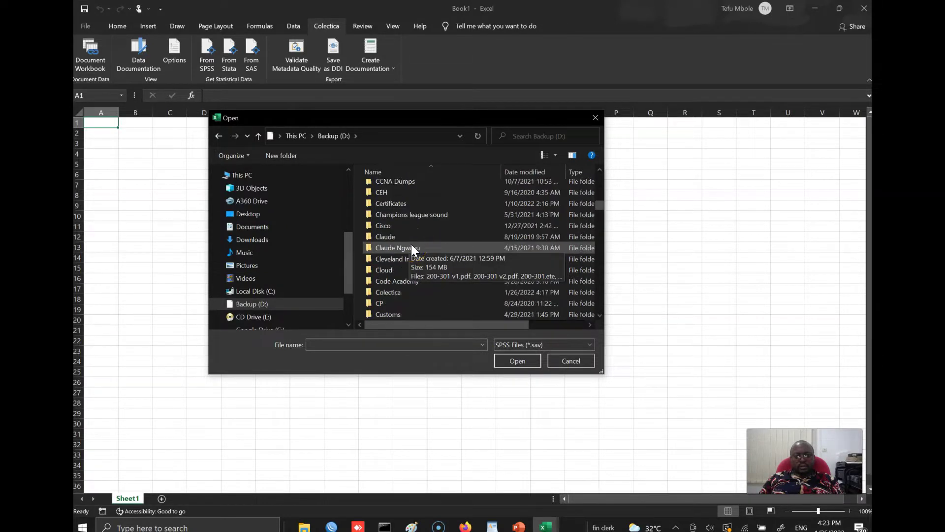
{"action": "double_click", "coordinate": [403, 291]}
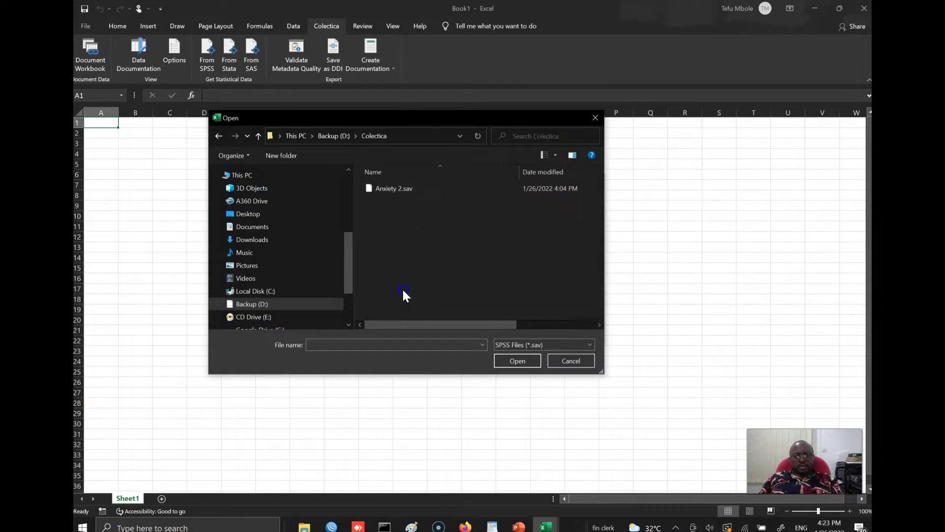
{"action": "double_click", "coordinate": [401, 190]}
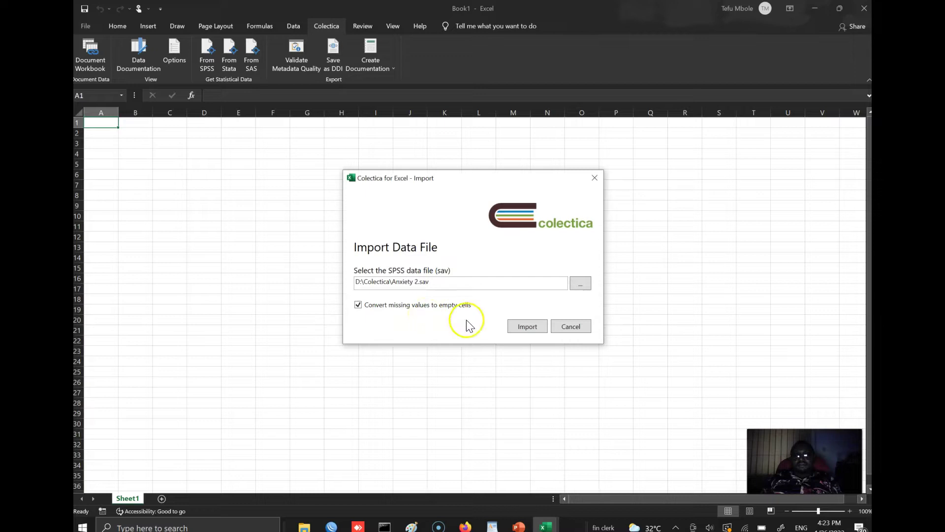
- Import Anxiety 2.sav into the Imported sheet, then select the dataset Title field
{"action": "left_click", "coordinate": [530, 327]}
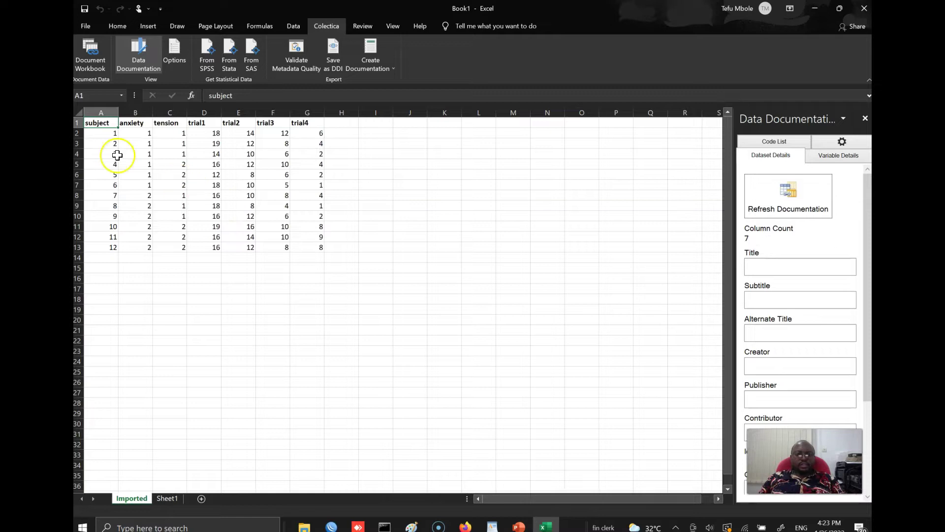
{"action": "left_click_drag", "start_coordinate": [99, 118], "coordinate": [93, 121]}
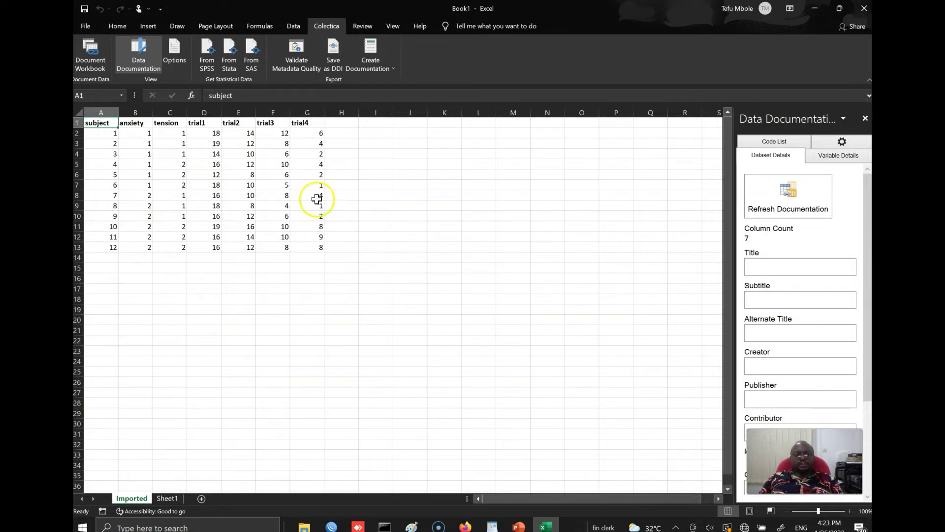
{"action": "left_click", "coordinate": [777, 261]}
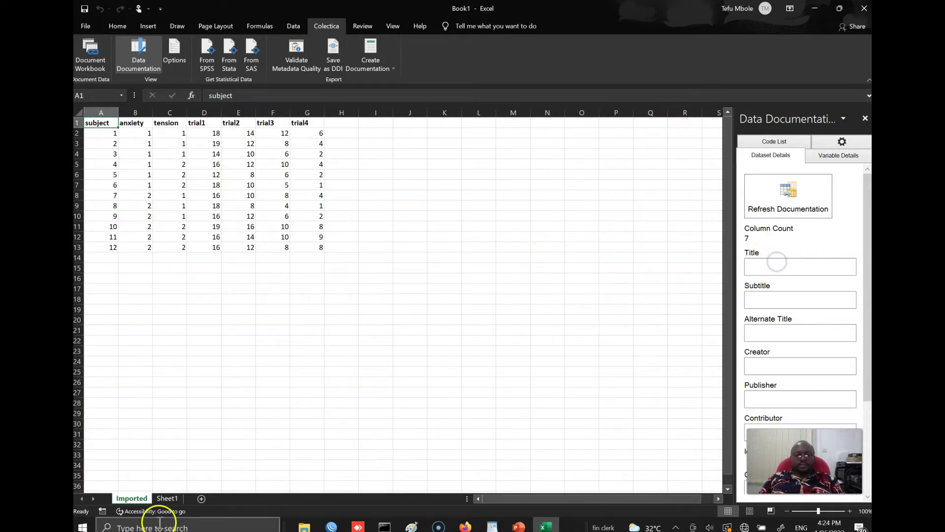